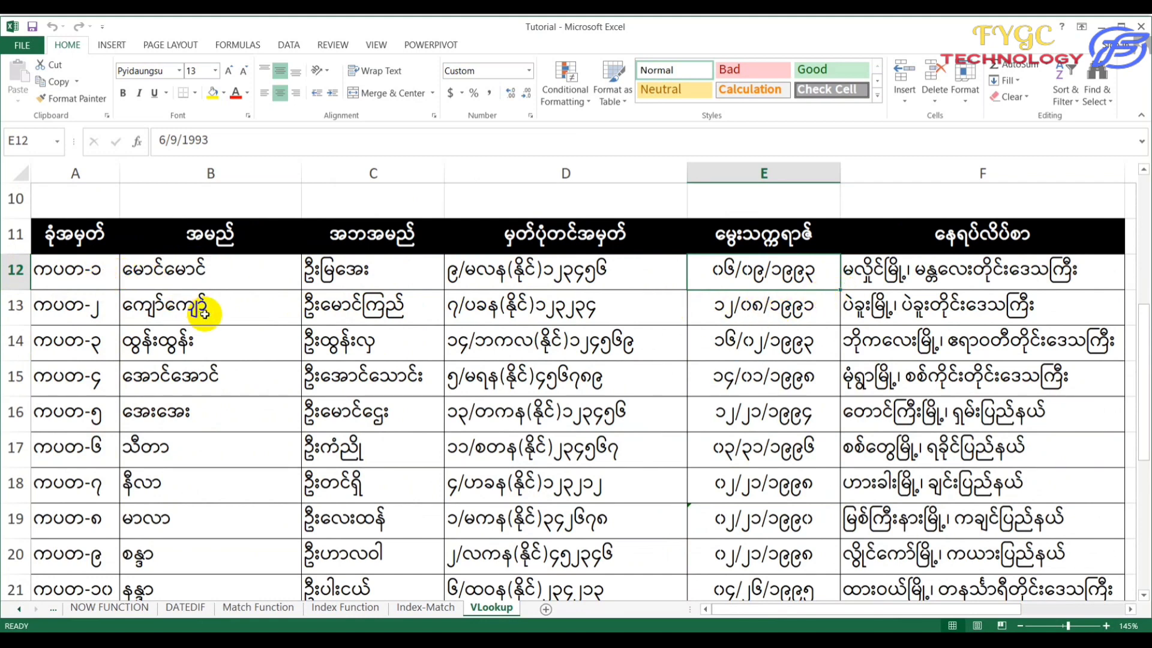
Step: Examine the data table in rows 11 to 21 and the field labels and empty cells of the RESULT block
scroll(205, 313, "down", 1)
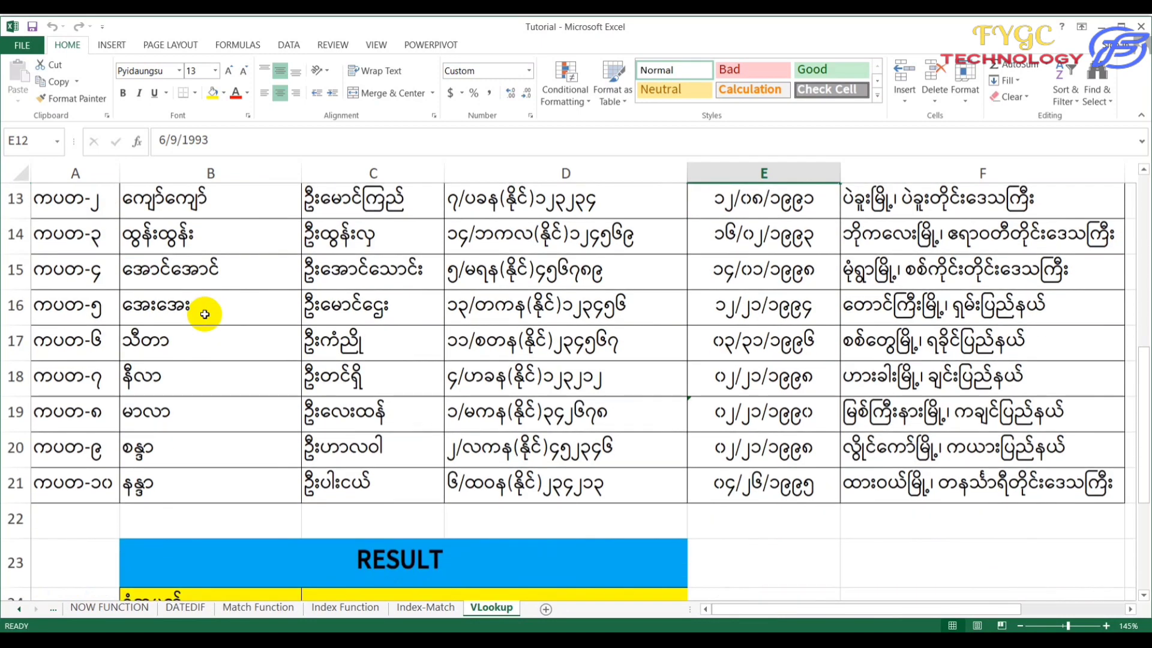
scroll(205, 314, "down", 1)
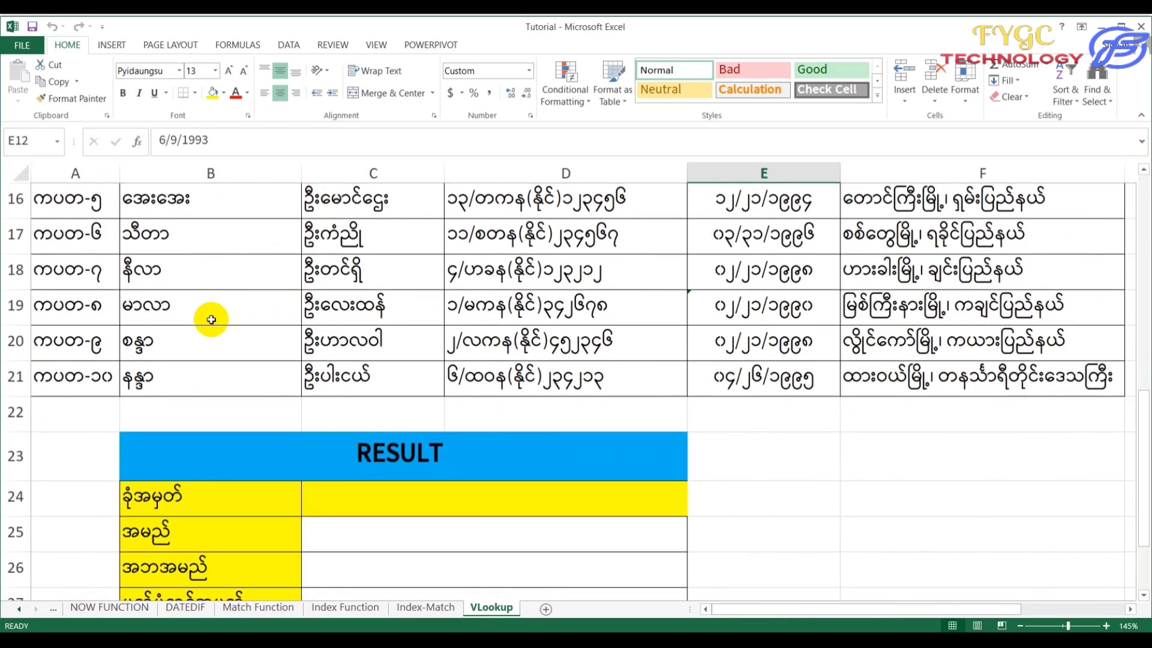
scroll(375, 447, "down", 1)
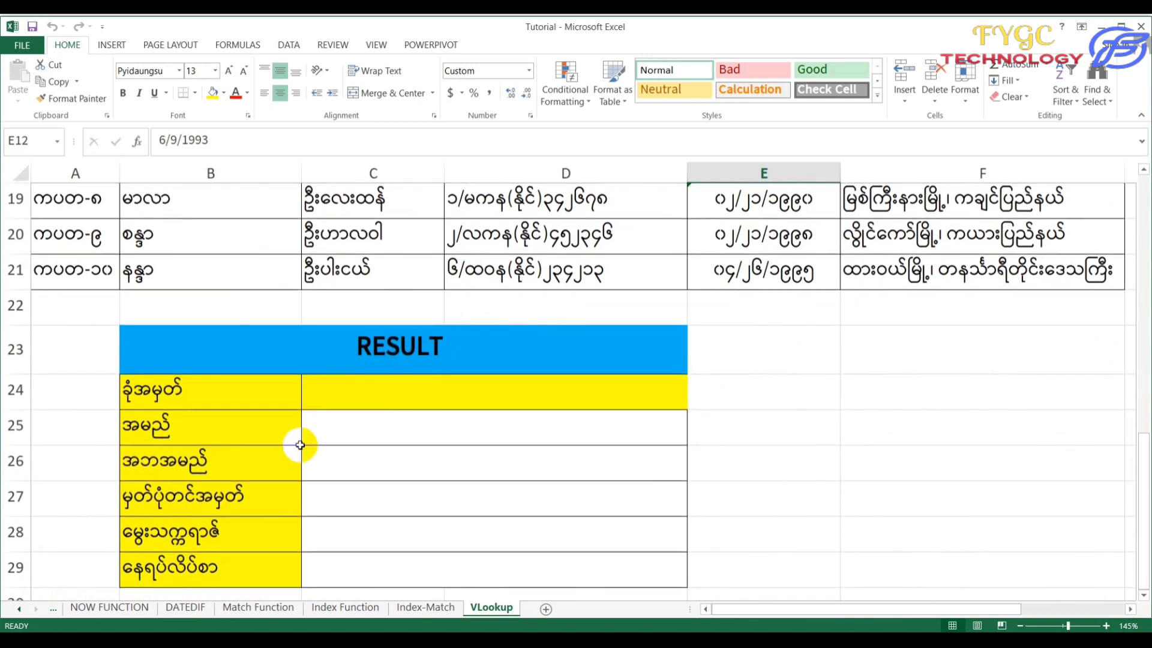
scroll(264, 433, "up", 3)
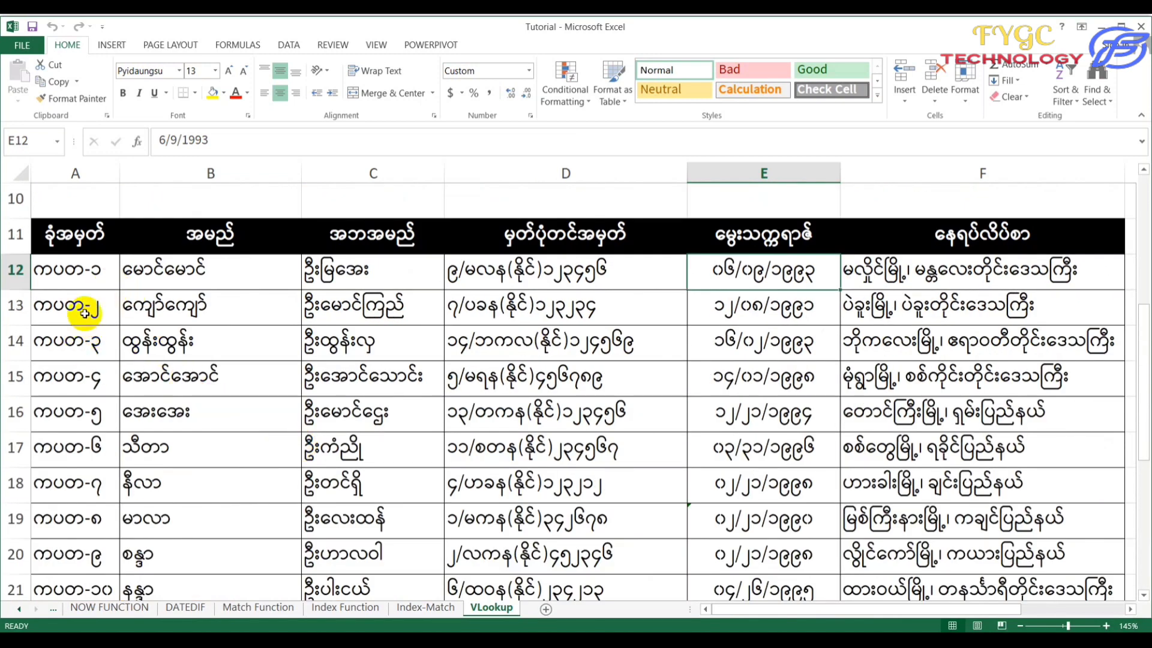
scroll(93, 353, "down", 4)
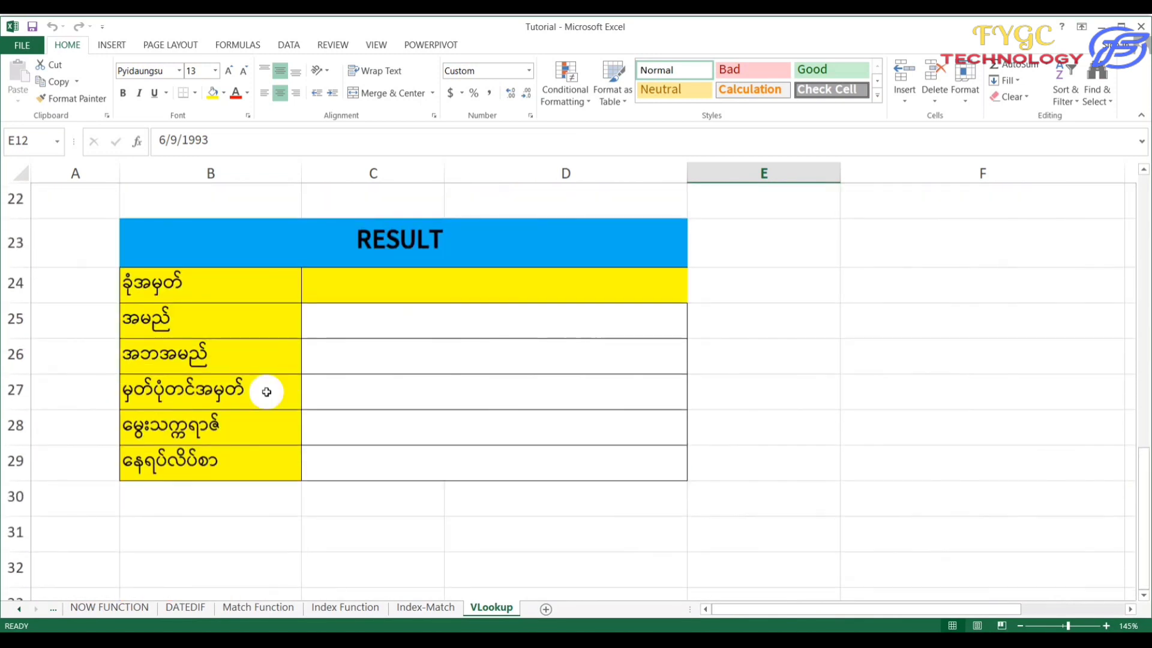
left_click(402, 286)
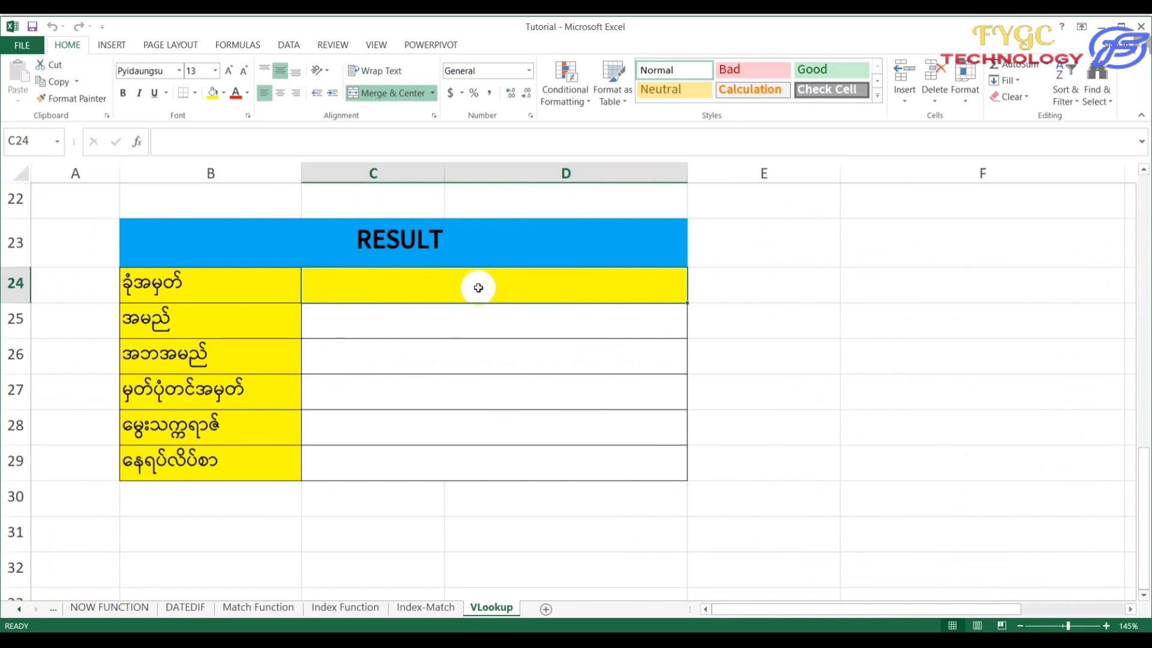
left_click(224, 334)
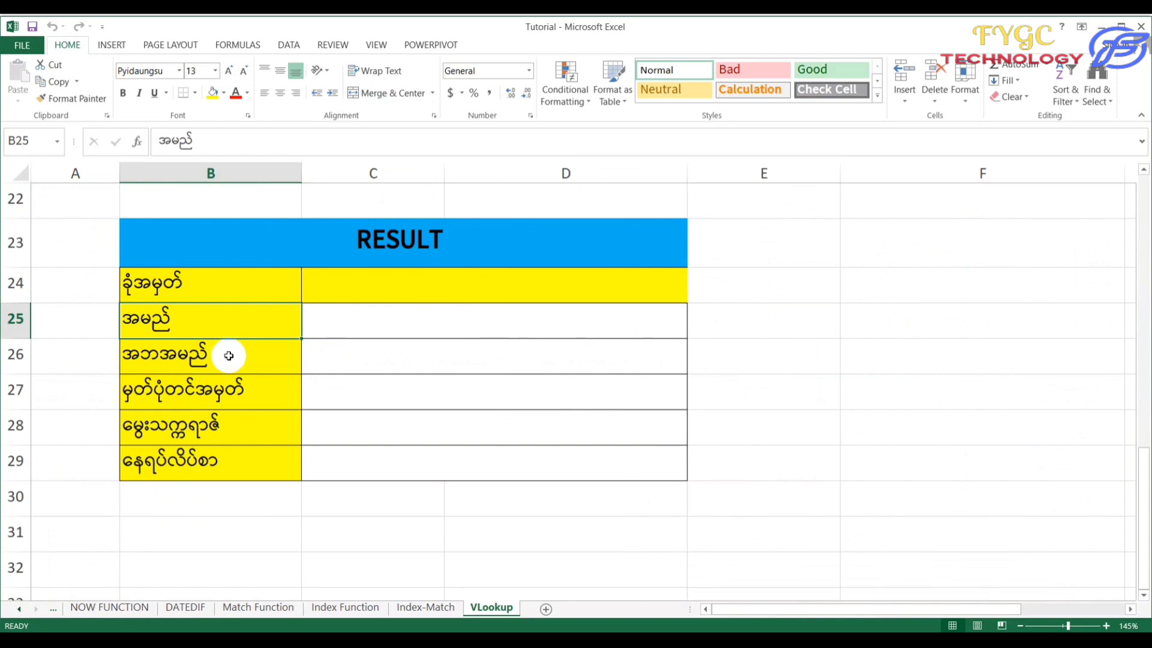
left_click(228, 356)
left_click(228, 382)
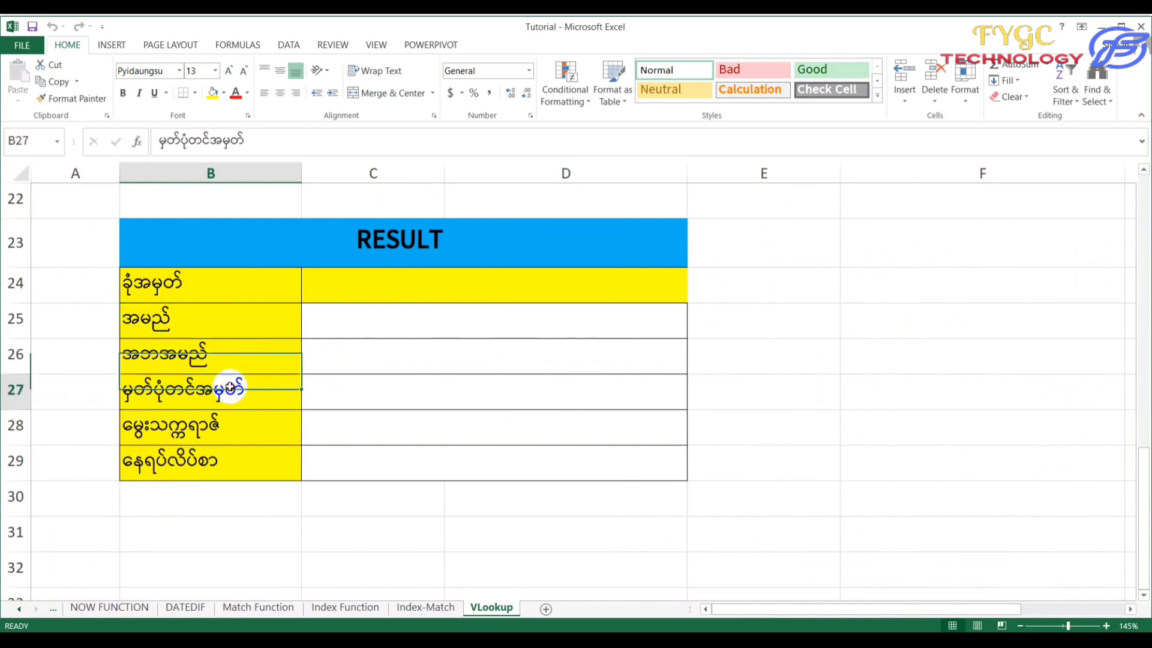
left_click(239, 427)
left_click(242, 465)
left_click(380, 463)
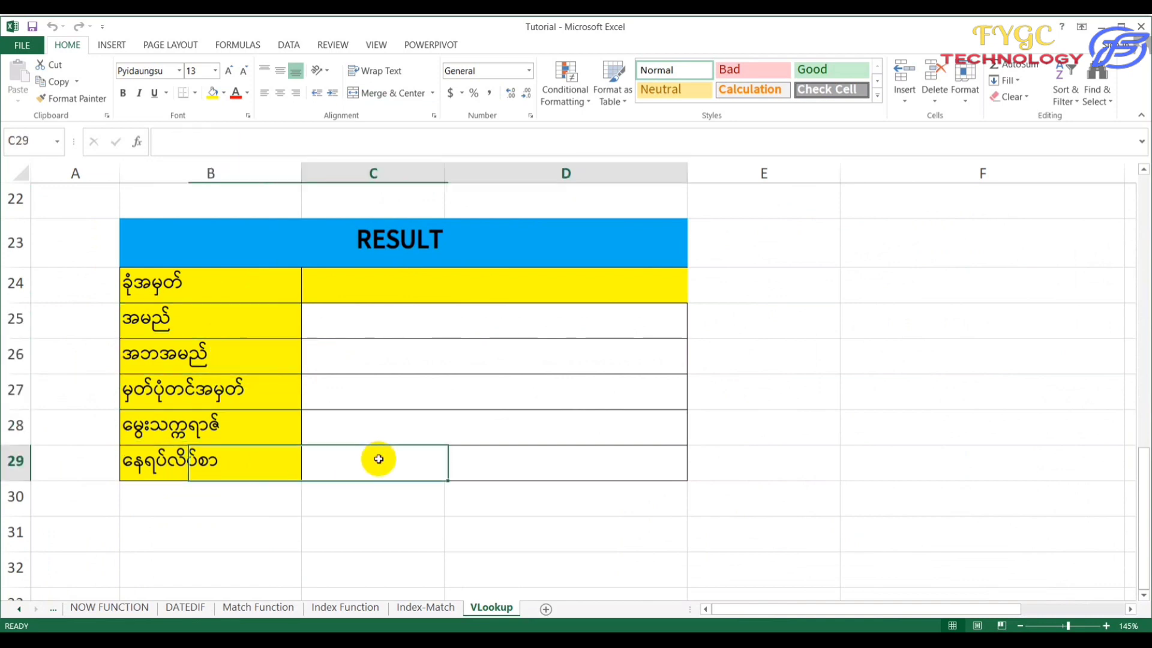
left_click(390, 392)
left_click(412, 356)
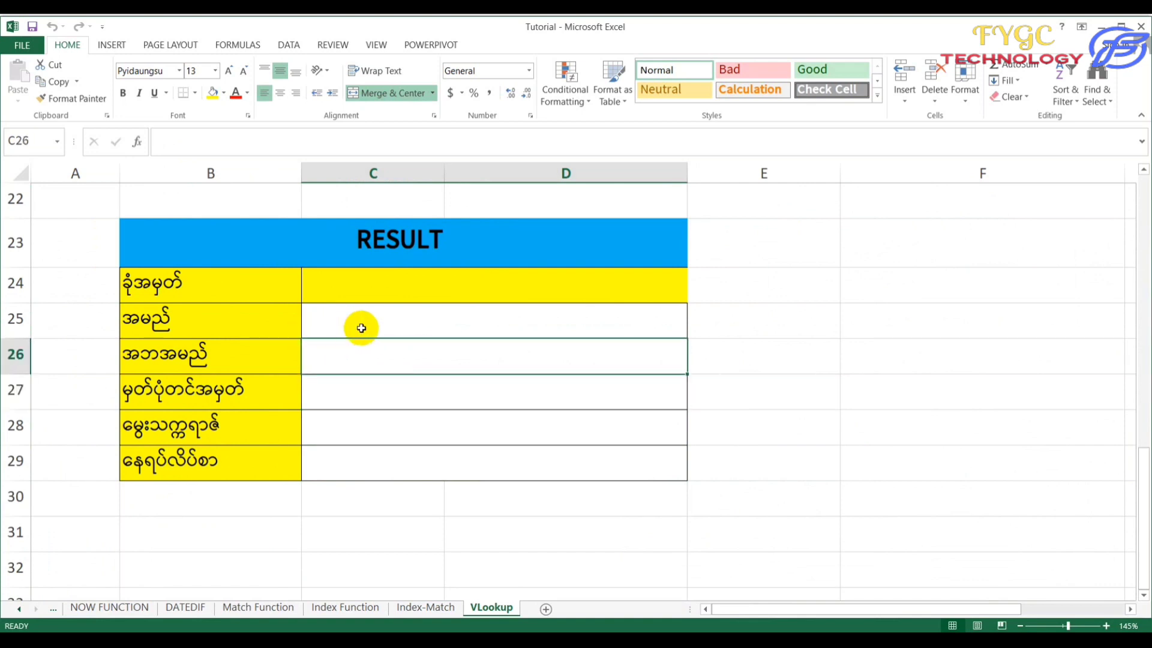
Step: Begin a VLOOKUP formula in C25 of the RESULT block, using C24 as the lookup value
left_click(398, 326)
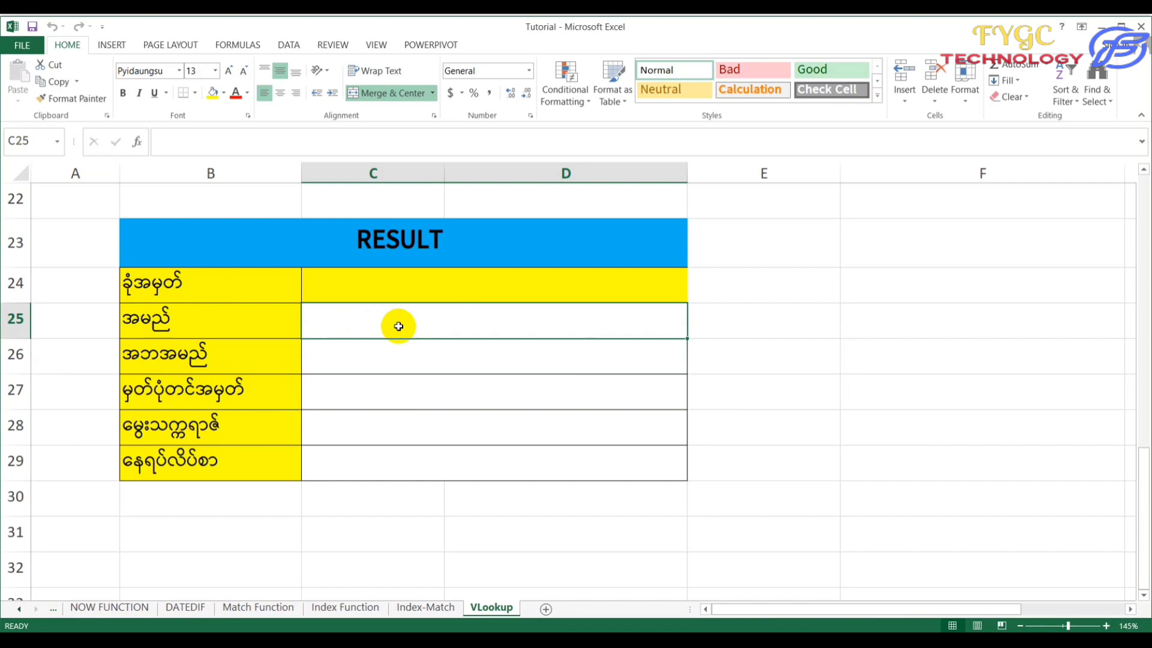
scroll(398, 326, "up", 7)
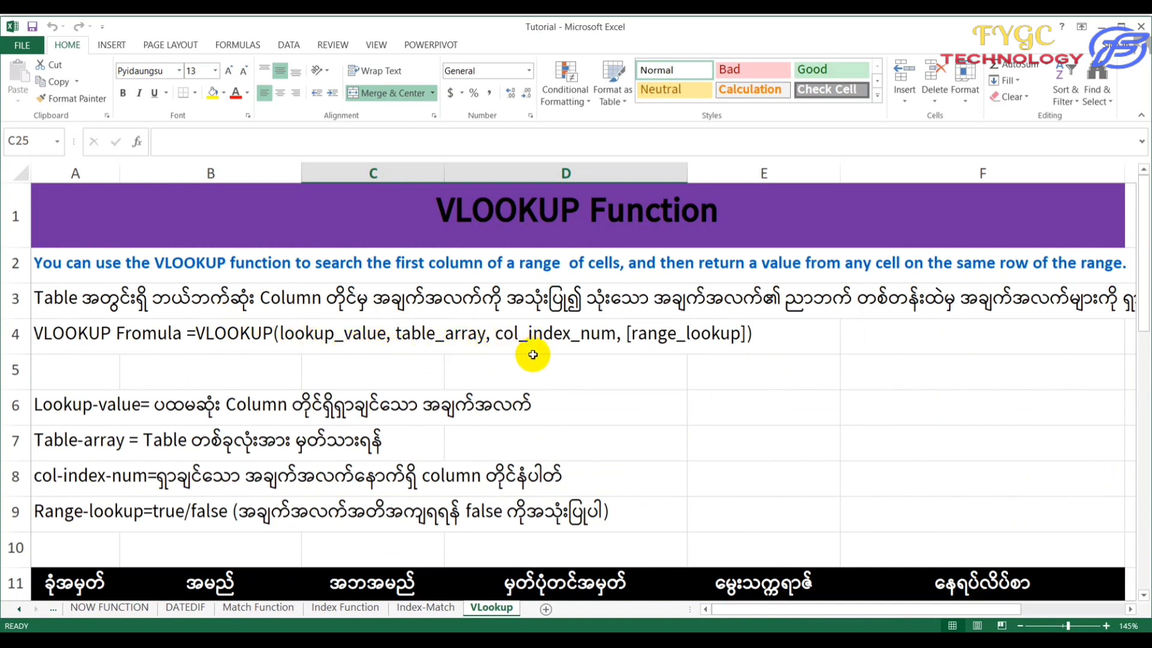
scroll(687, 353, "down", 5)
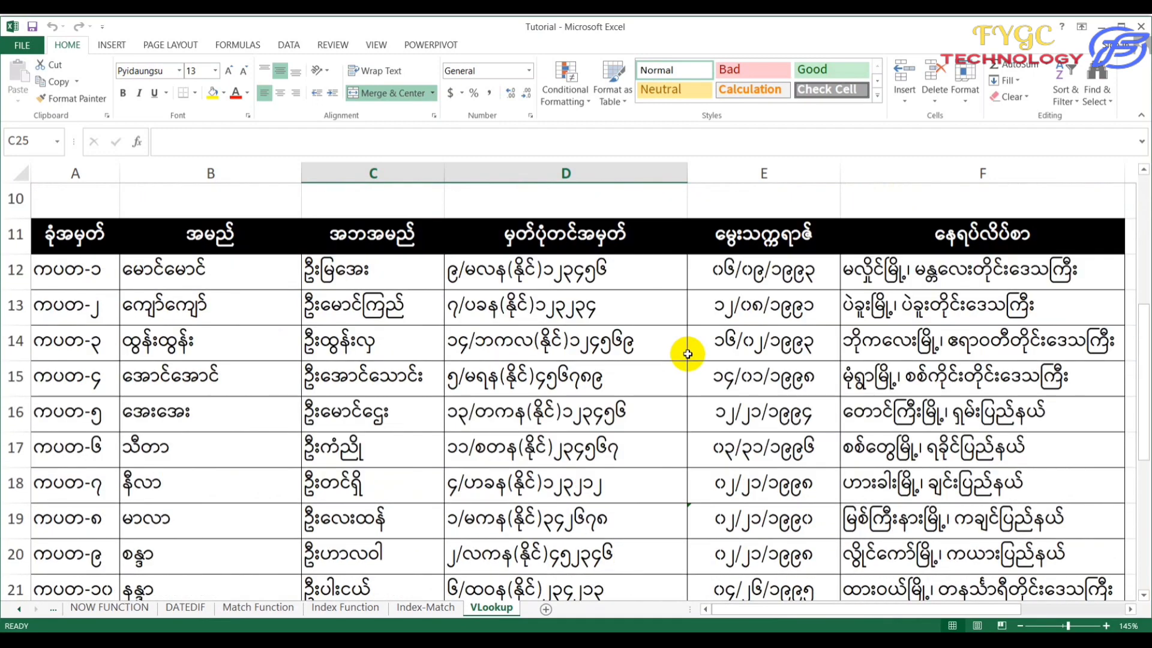
scroll(687, 353, "down", 1)
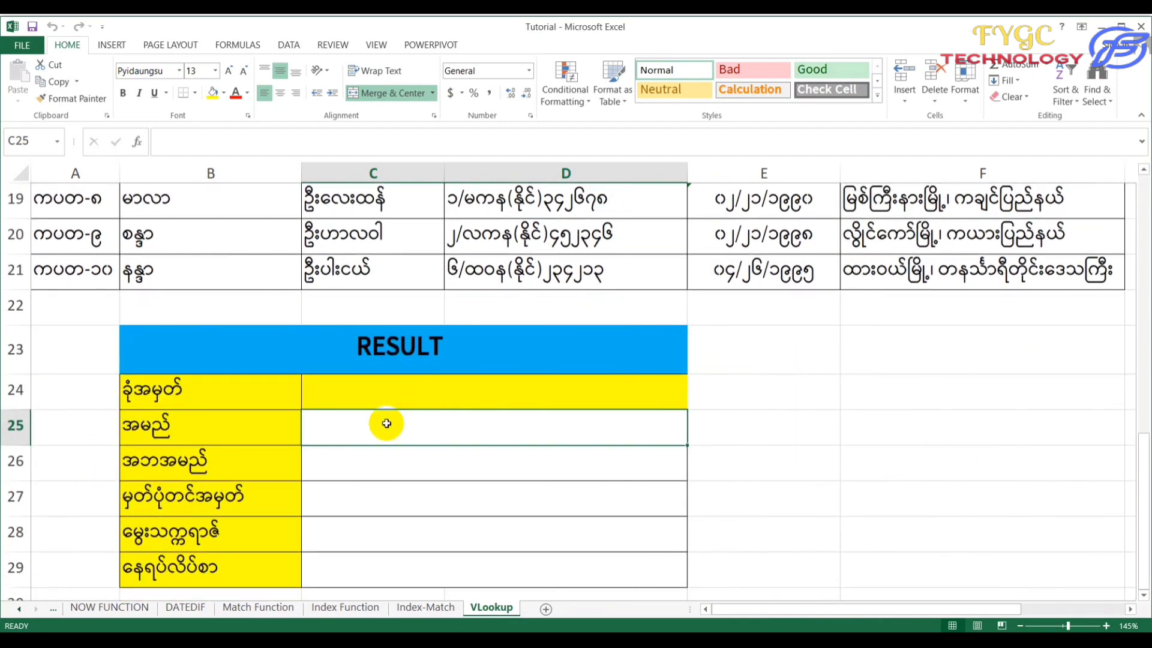
type("=")
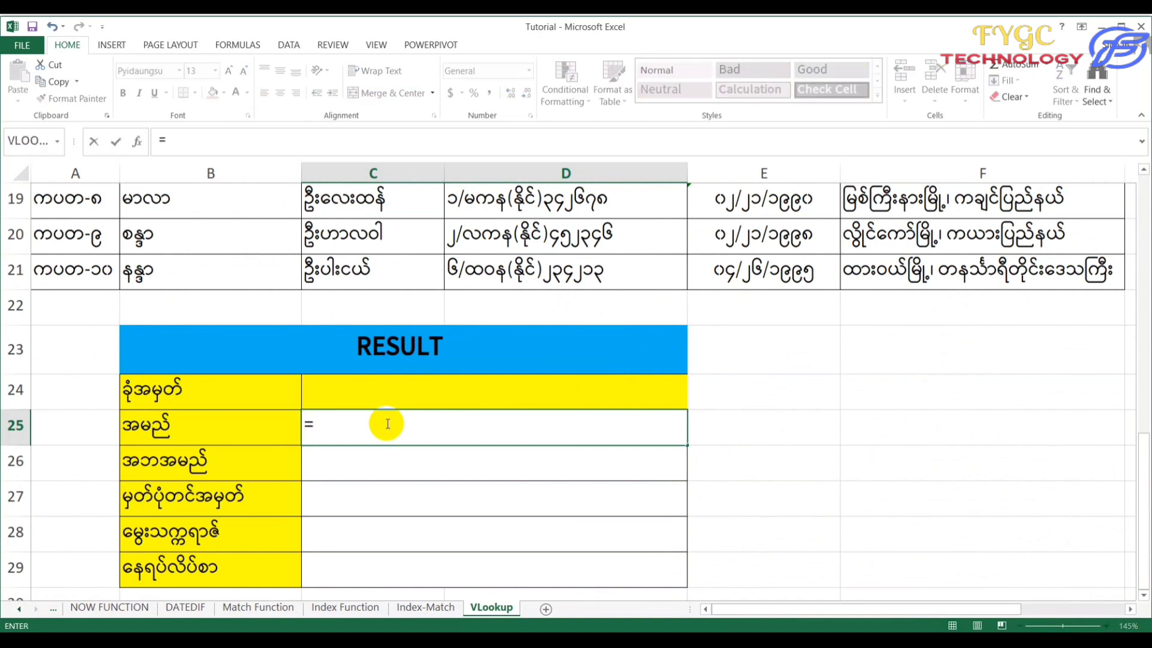
type("v")
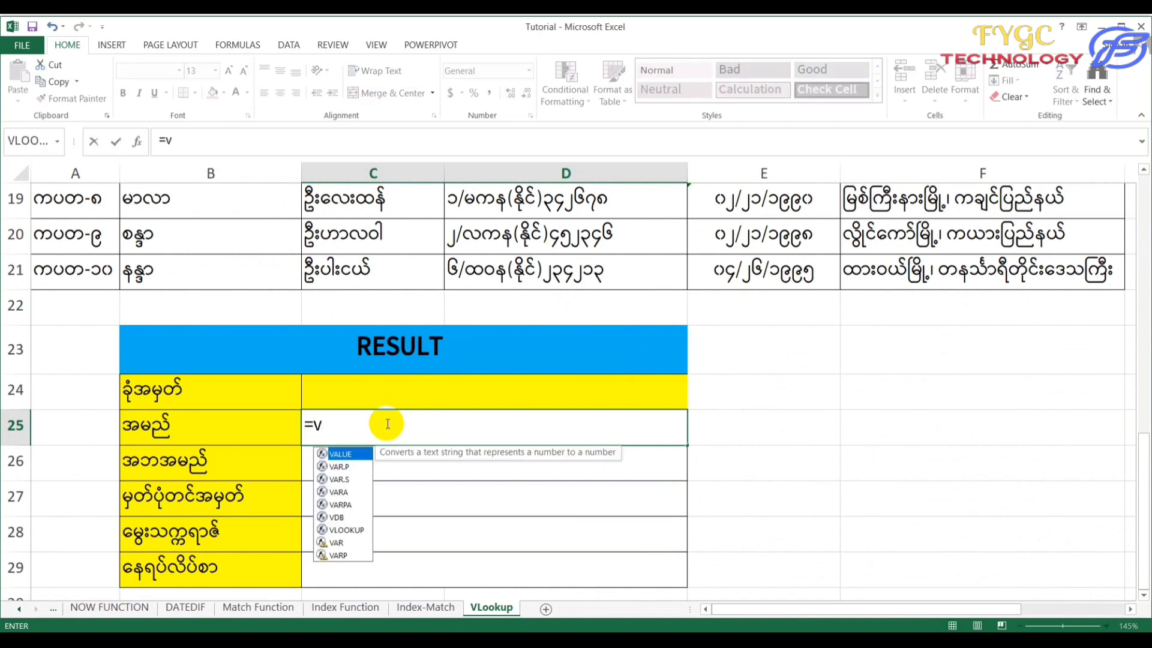
type("lookup")
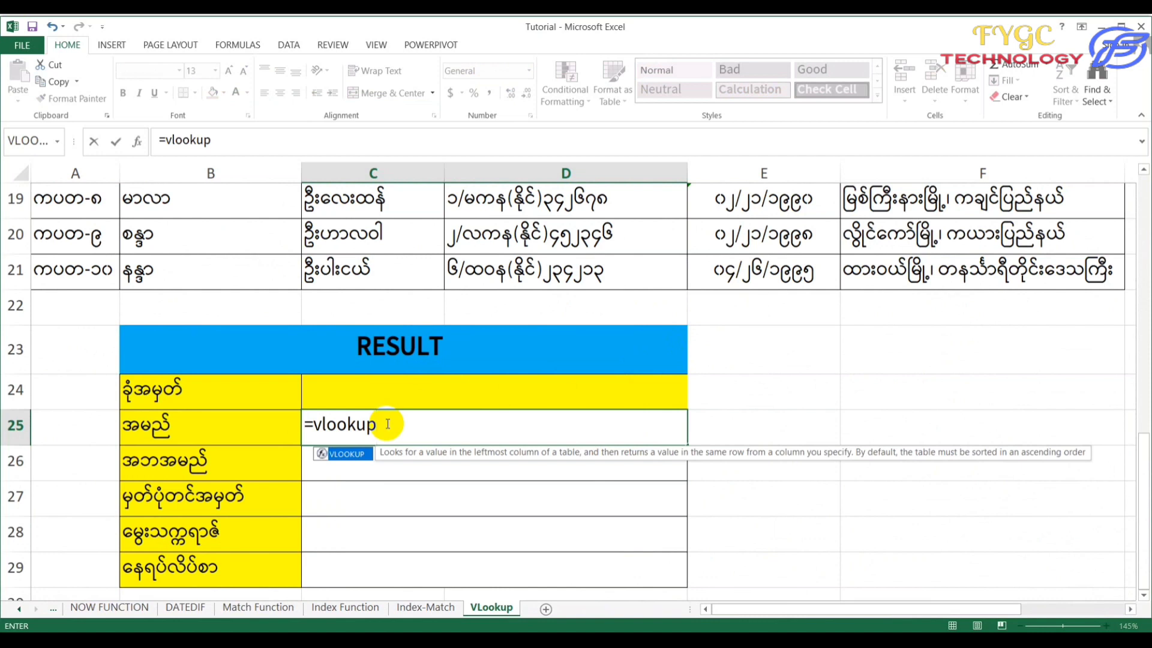
type("(")
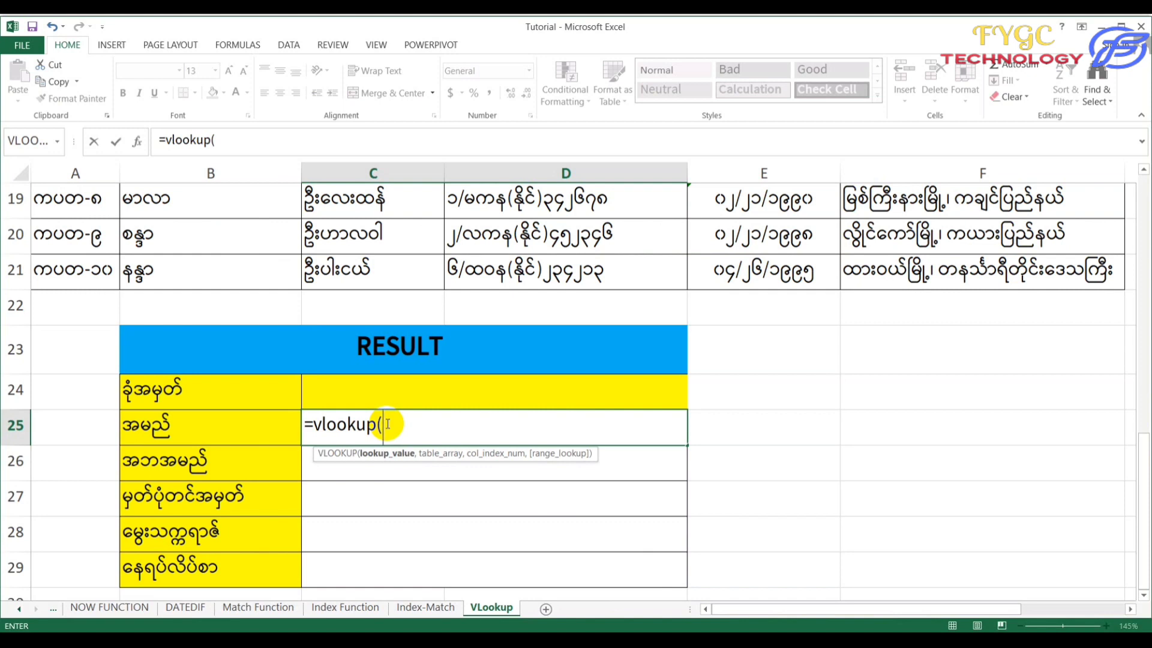
left_click(441, 384)
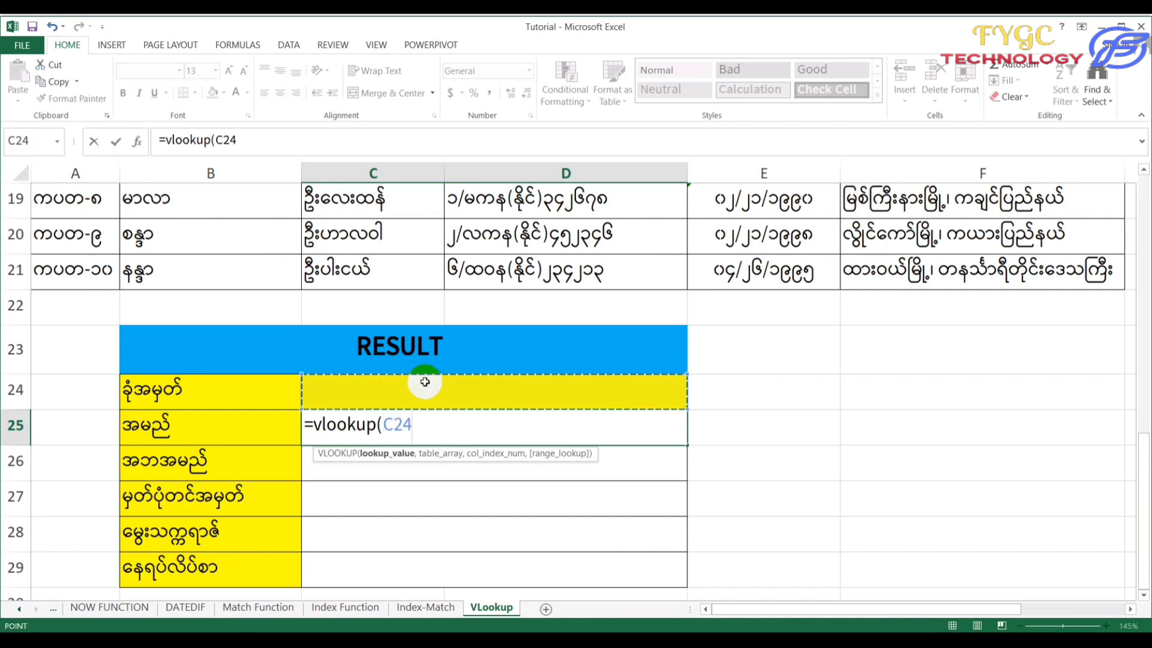
type(",")
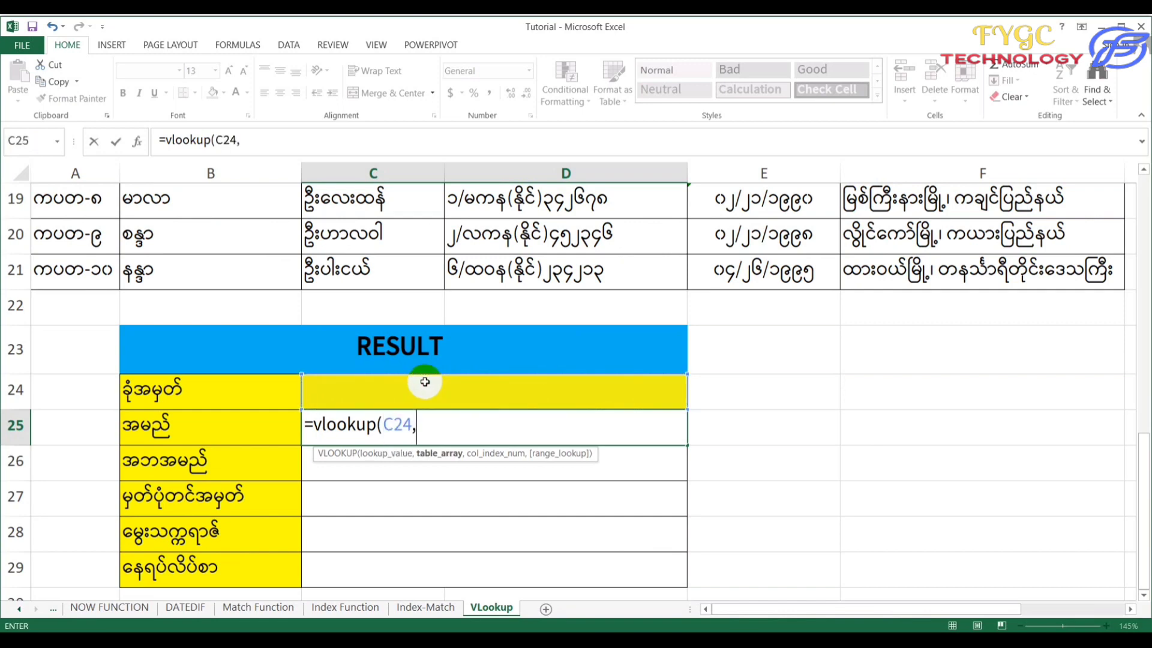
Step: Complete the C25 VLOOKUP formula with table array A11:F21, column index 2 and FALSE for an exact match
scroll(420, 366, "up", 4)
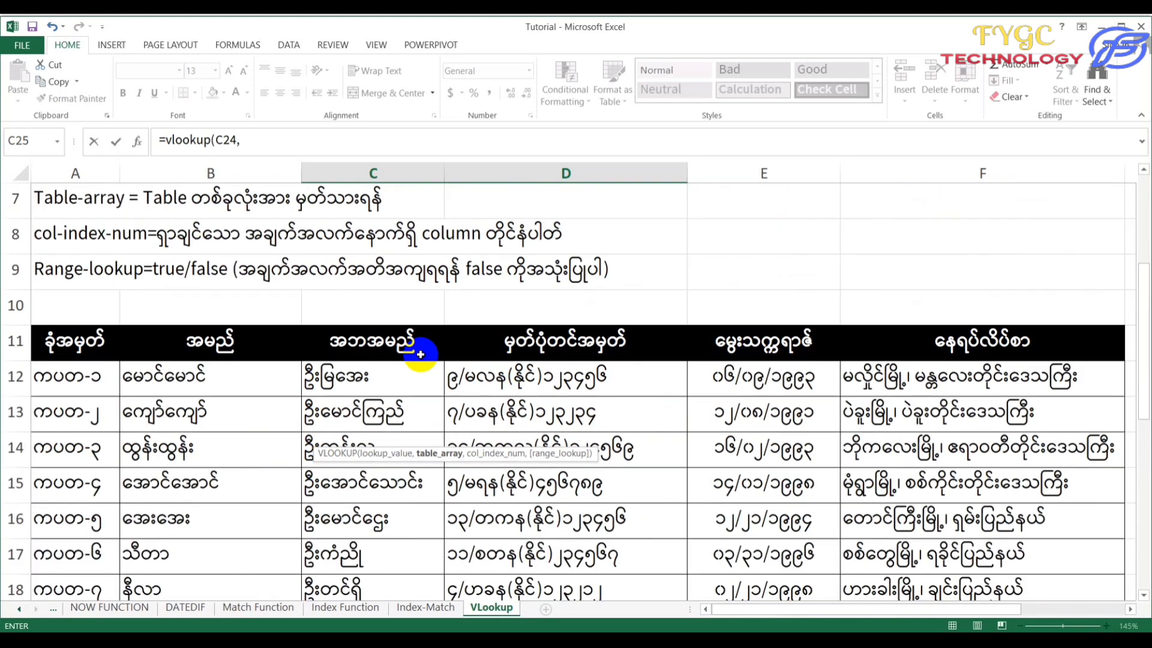
left_click_drag(63, 353, 1039, 524)
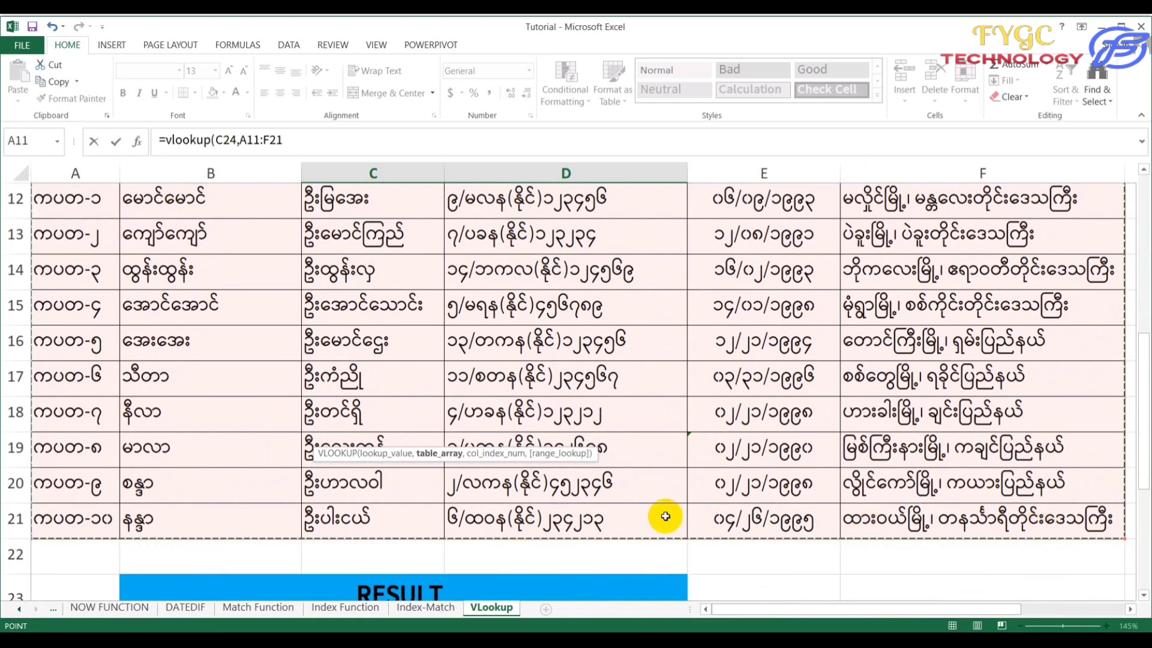
scroll(630, 510, "down", 3)
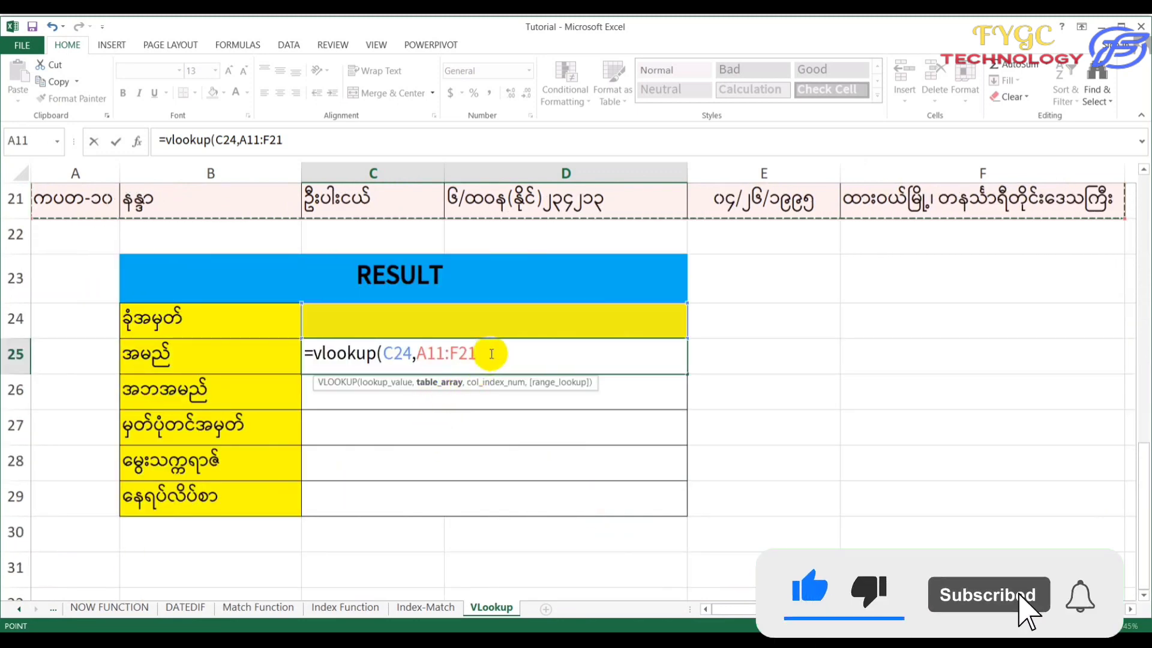
type(",")
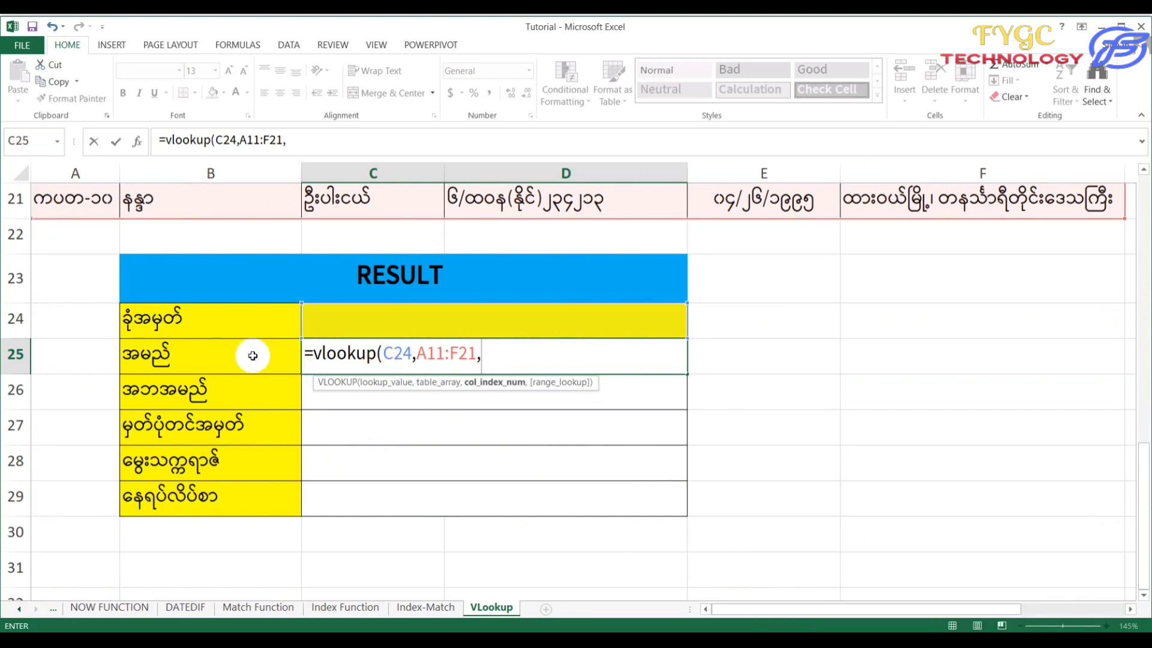
scroll(245, 353, "up", 4)
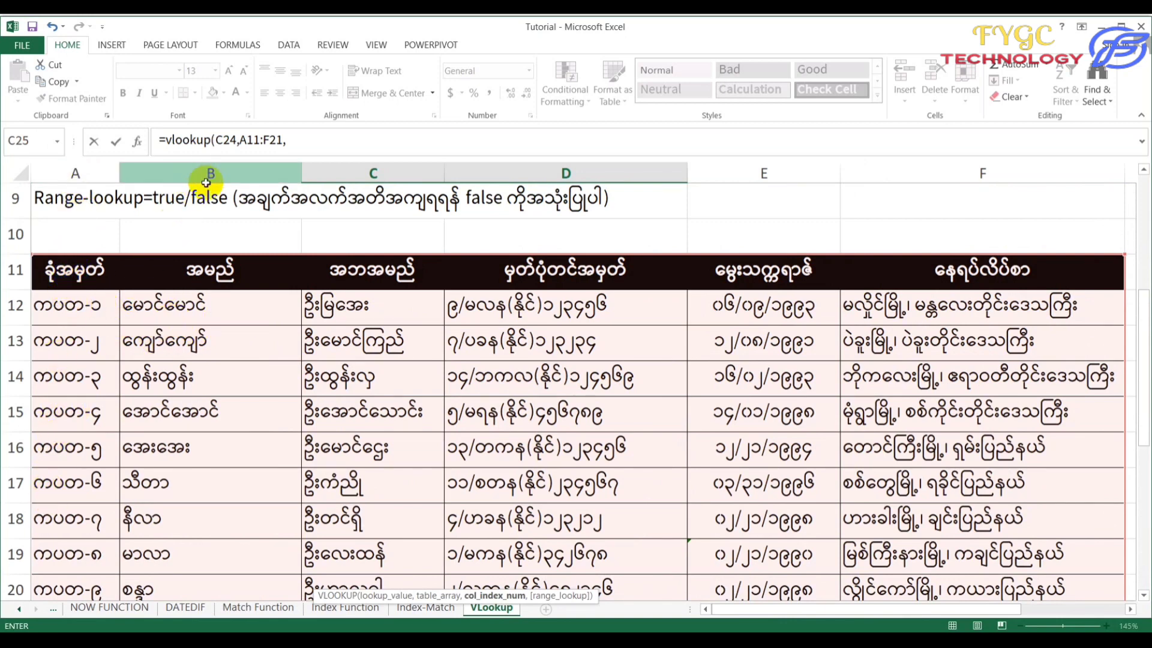
scroll(468, 463, "down", 5)
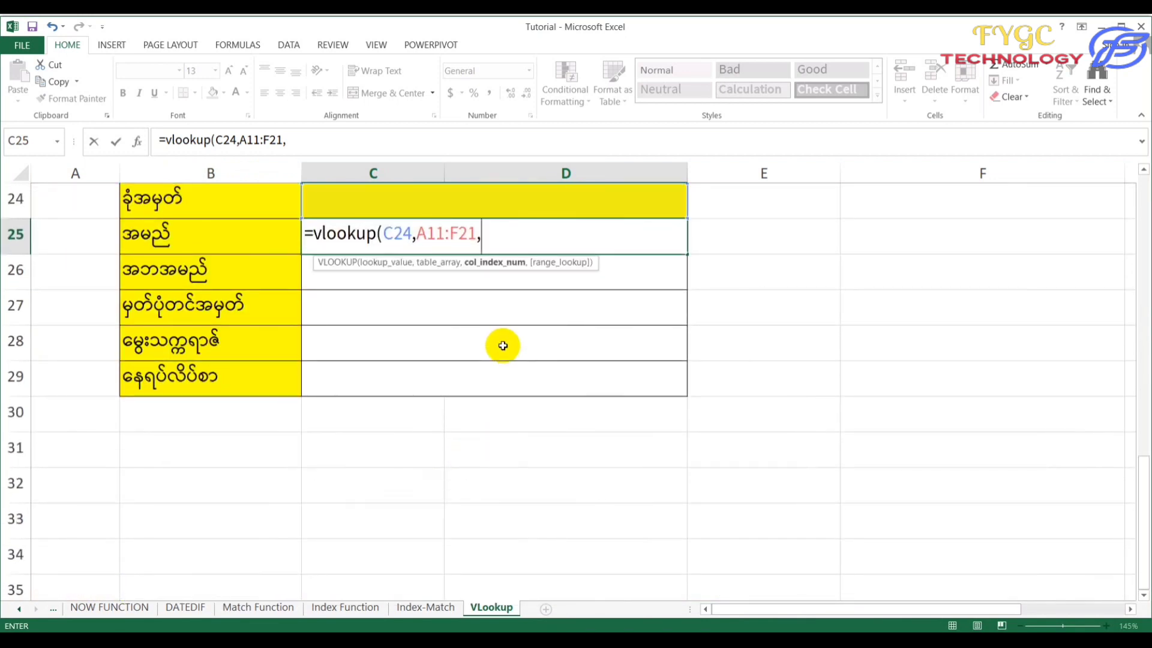
type(",")
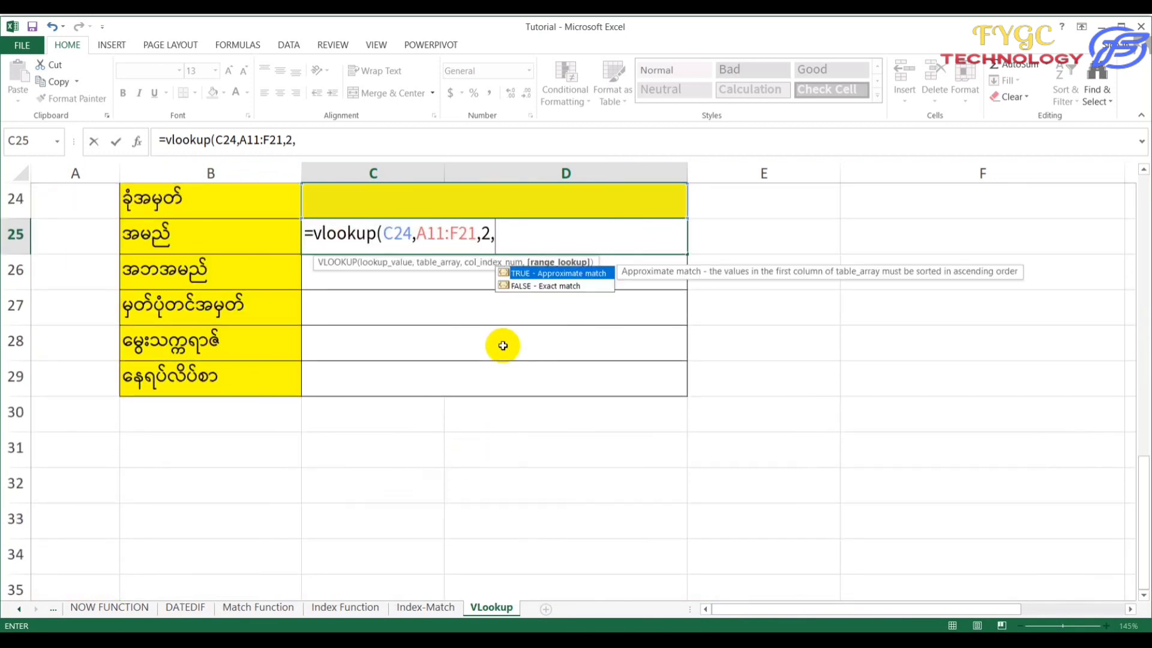
double_click(545, 287)
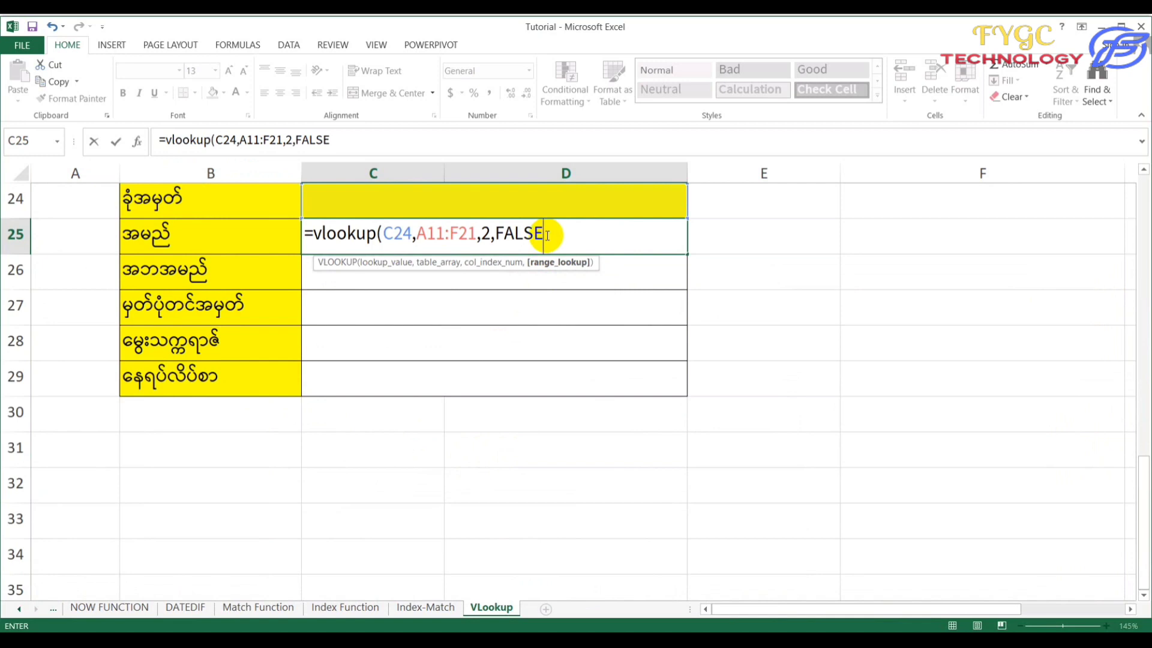
type(")")
key("Return")
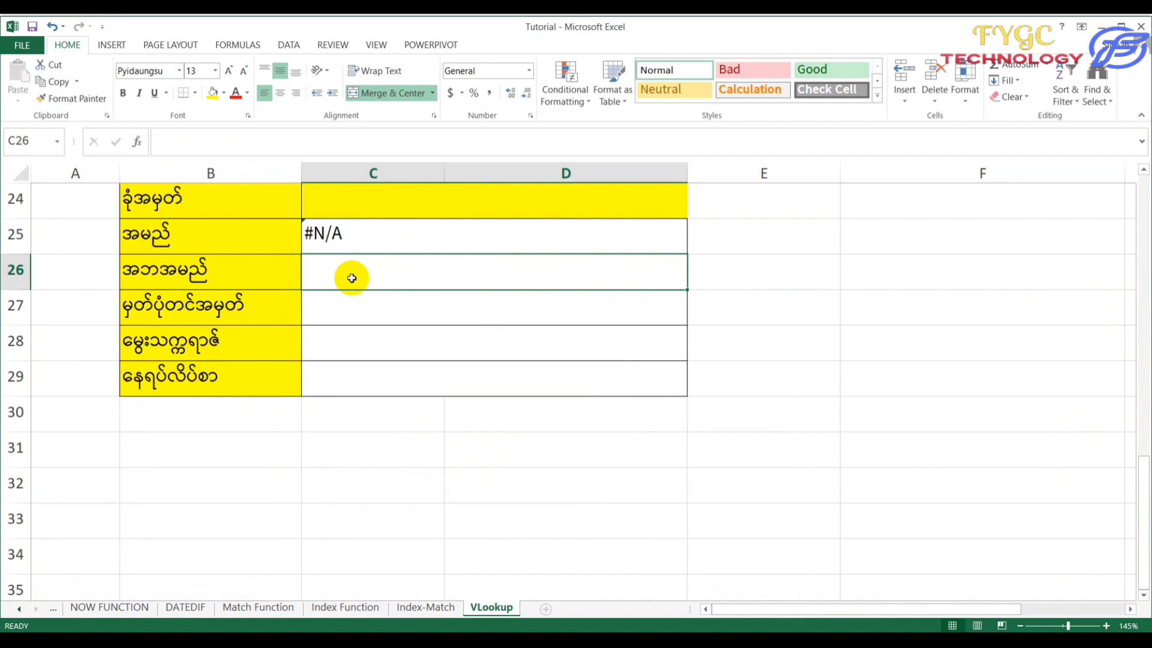
Step: Begin a VLOOKUP formula in C26 of the RESULT block, using C24 as the lookup value
type("=vo")
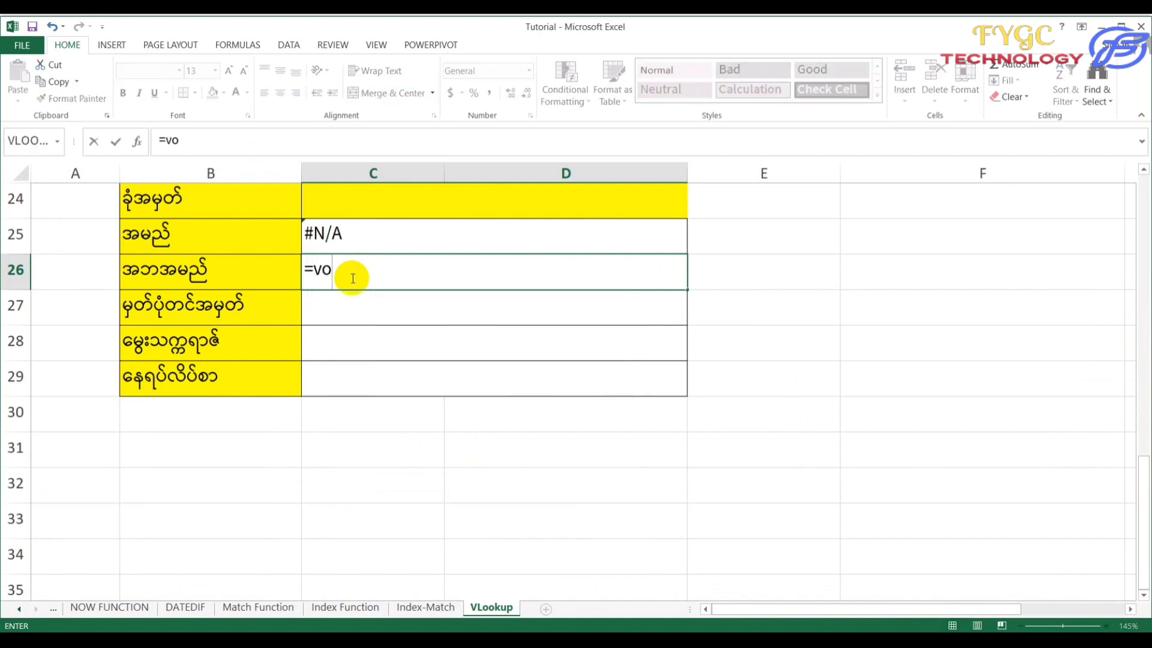
type("l")
key("BackSpace")
key("BackSpace")
type("lookup(")
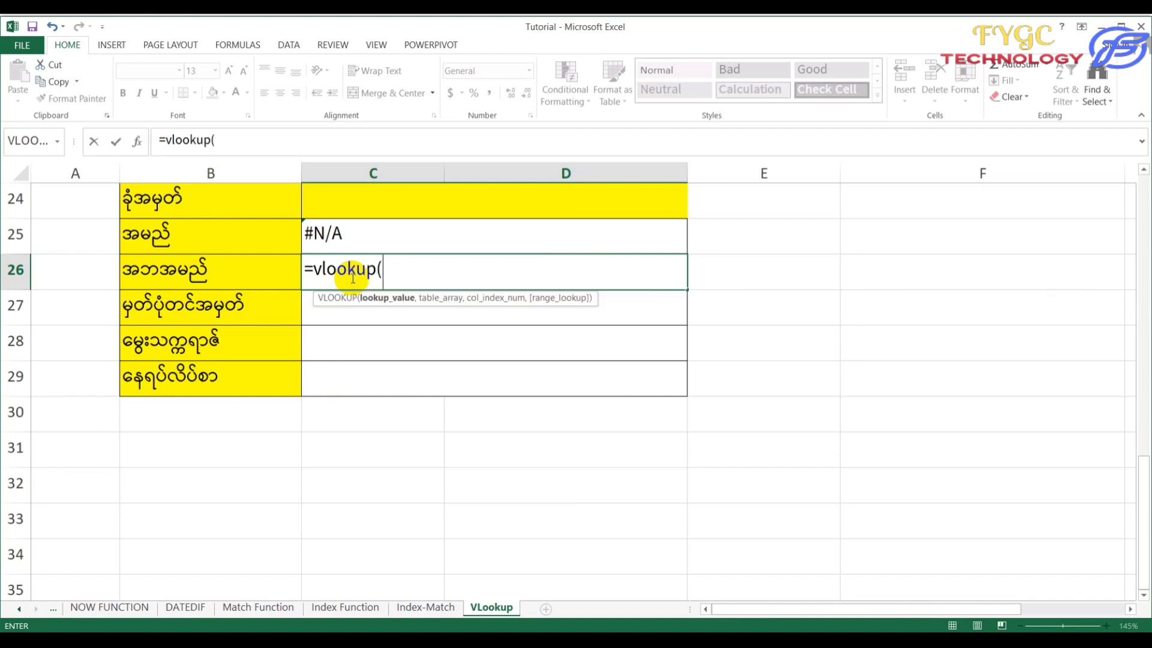
left_click(416, 208)
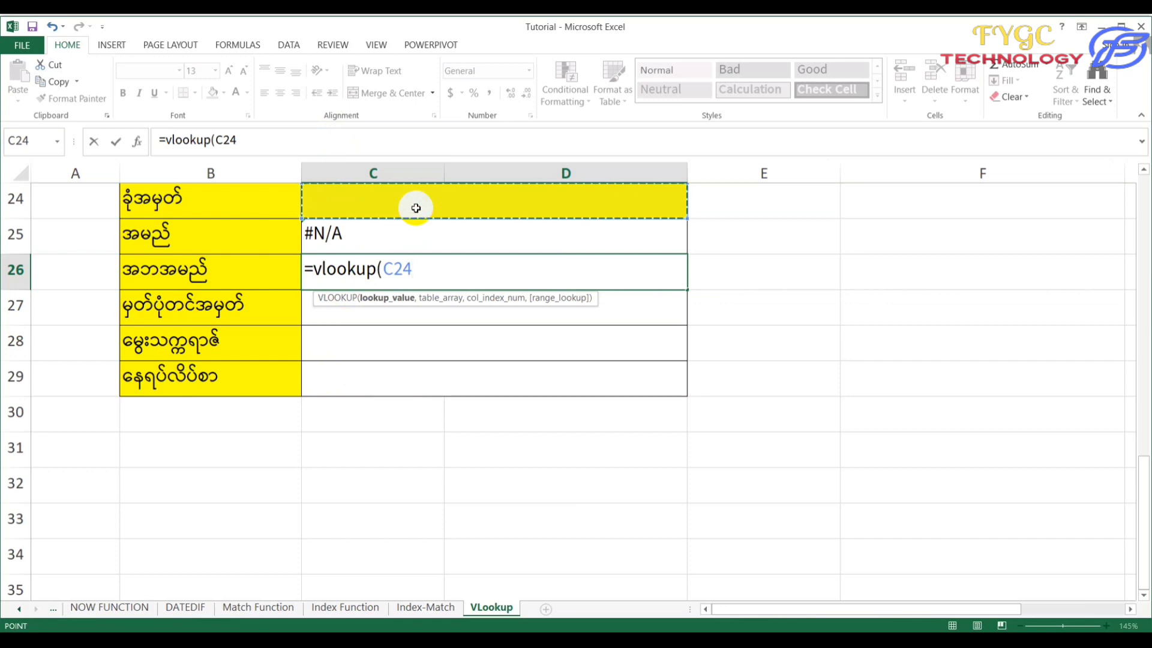
type(",")
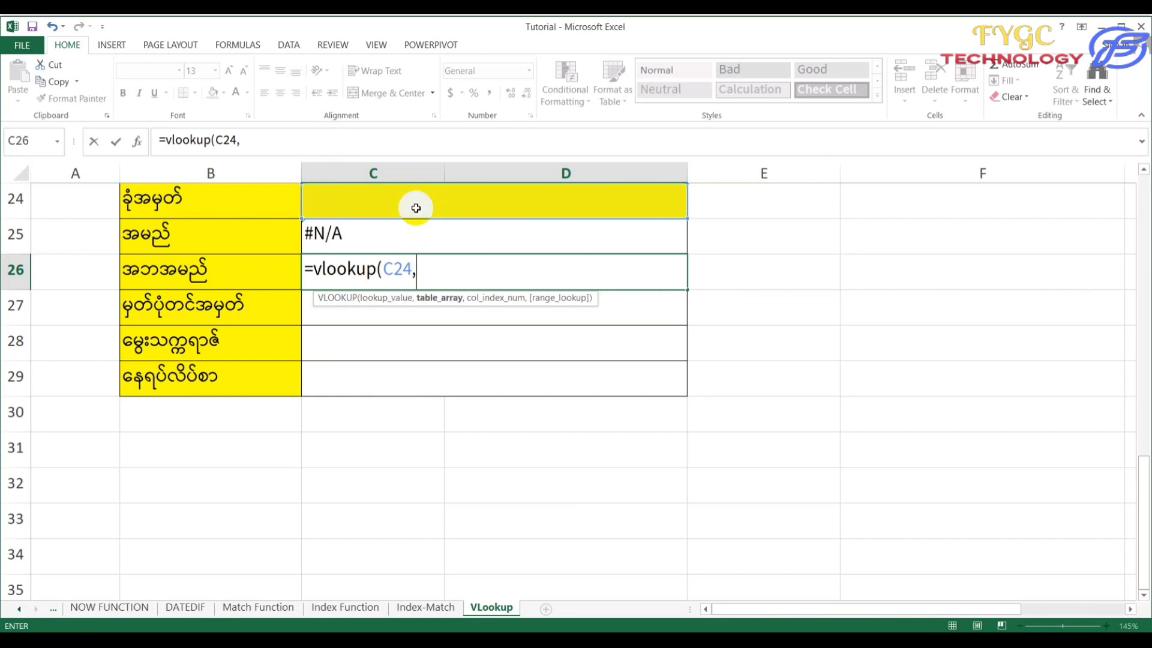
Step: Complete the C26 VLOOKUP formula with table array A11:F21, column index 3 and FALSE for an exact match
scroll(444, 273, "up", 3)
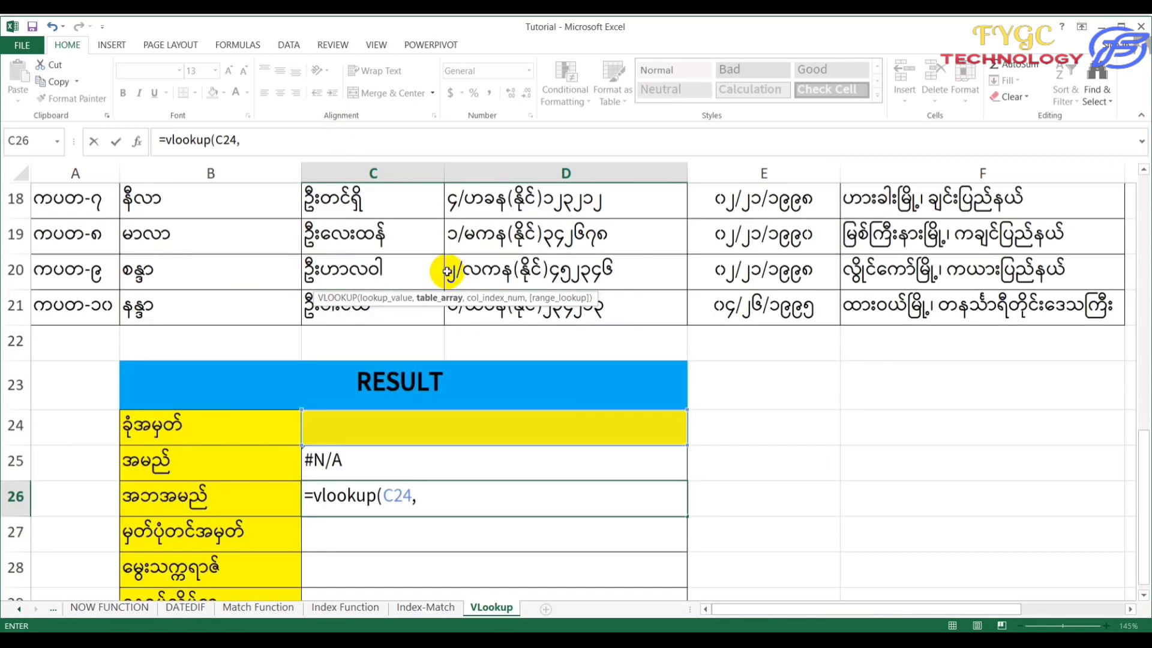
scroll(336, 251, "up", 2)
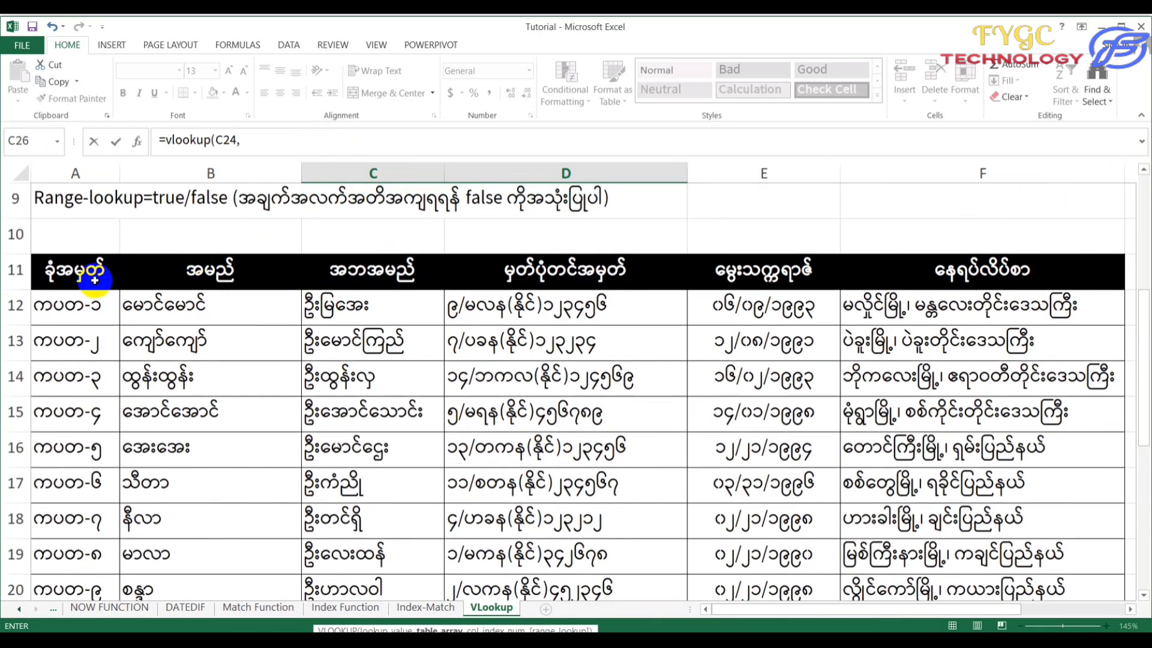
left_click_drag(95, 265, 1006, 523)
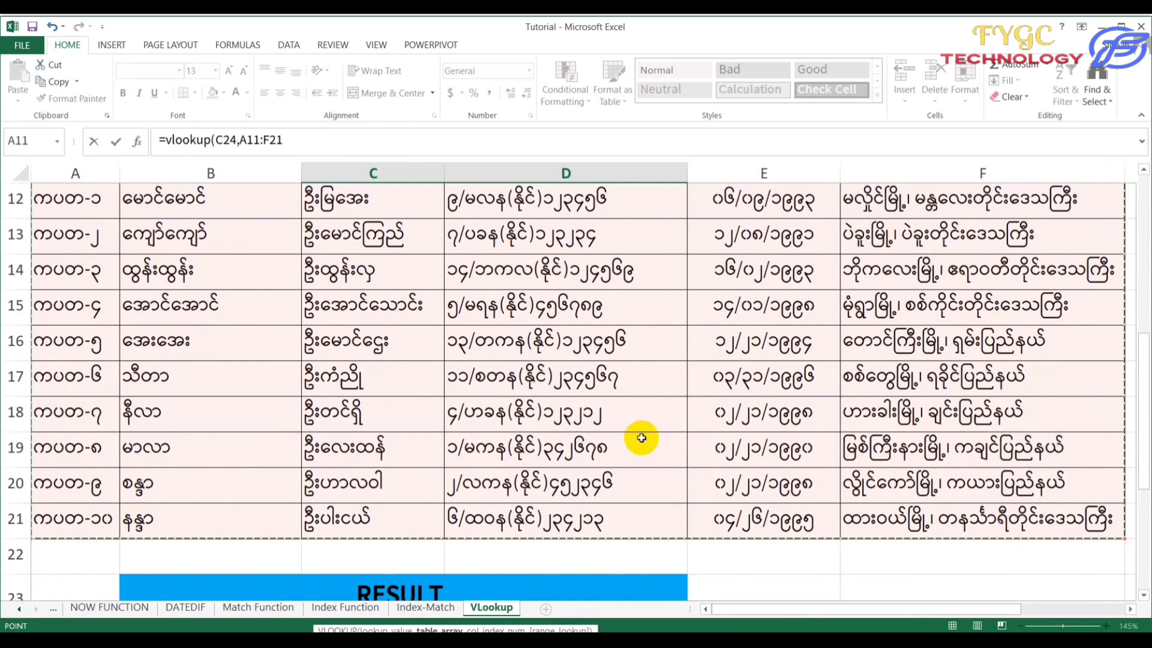
scroll(576, 441, "down", 4)
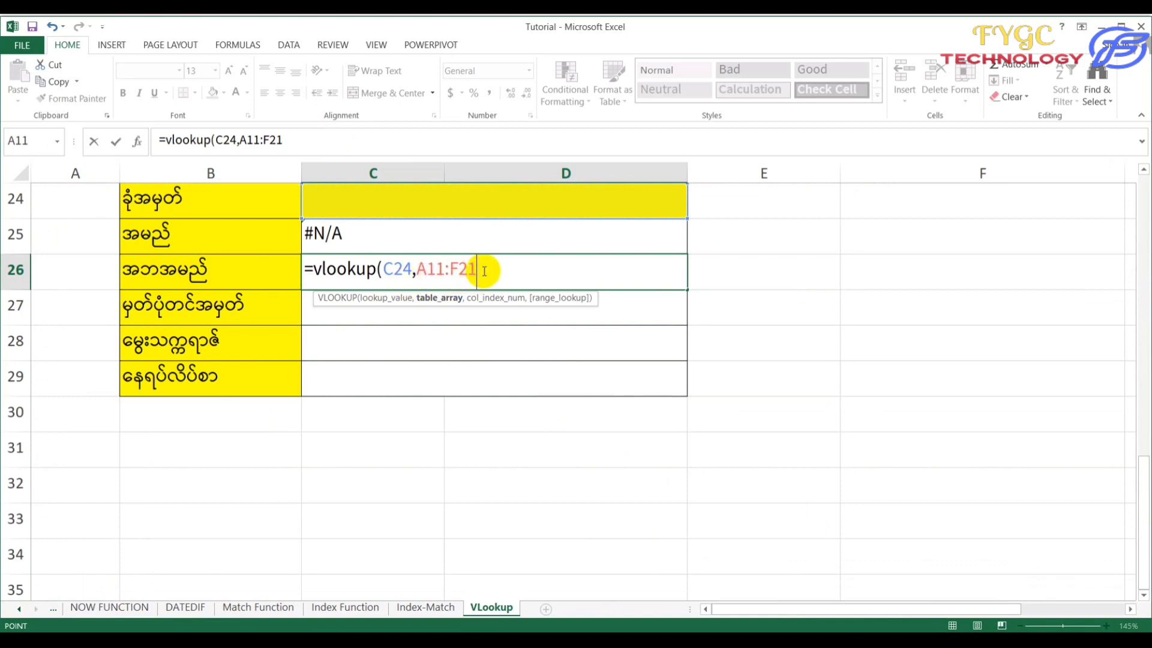
type(",")
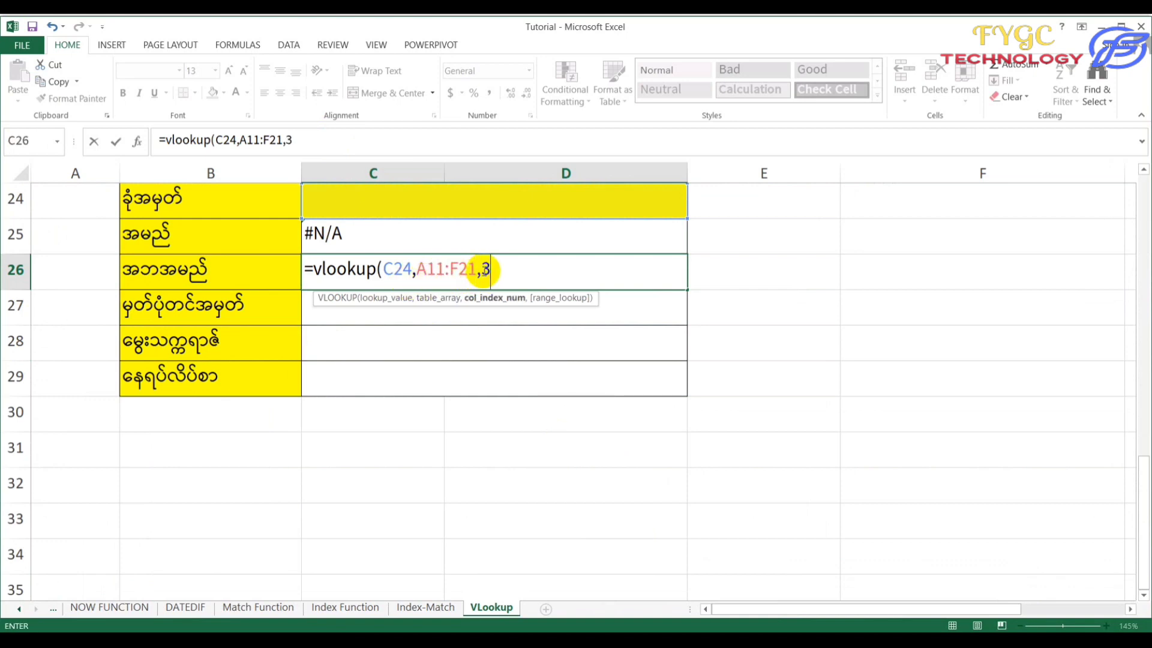
type("3,")
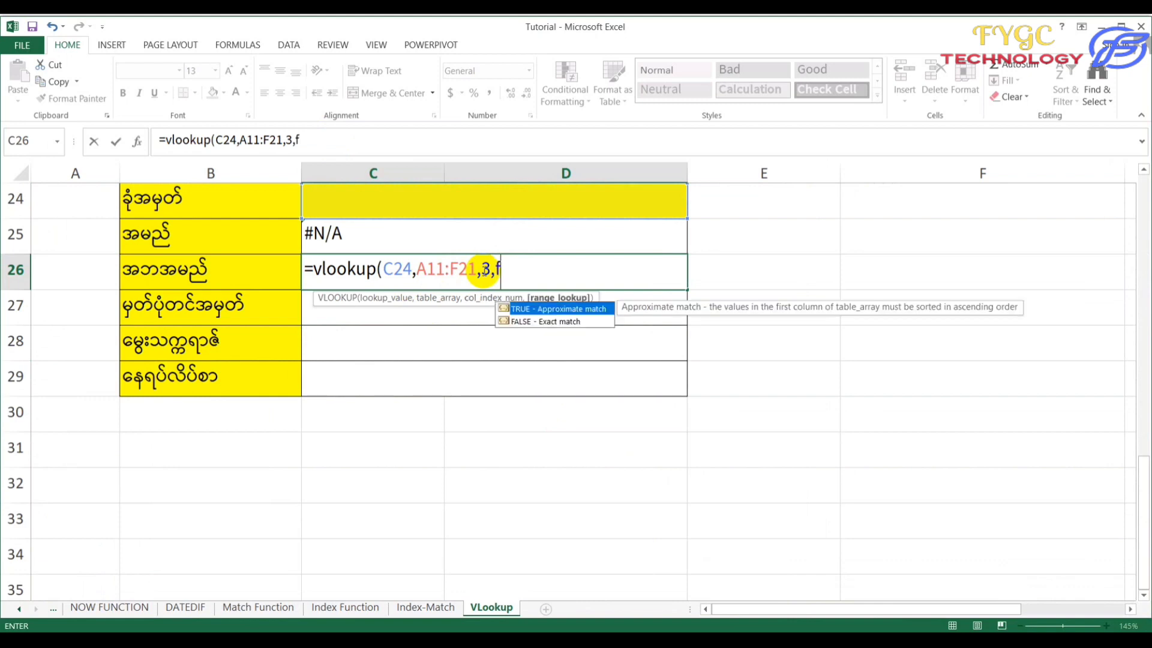
type("false)")
key("Return")
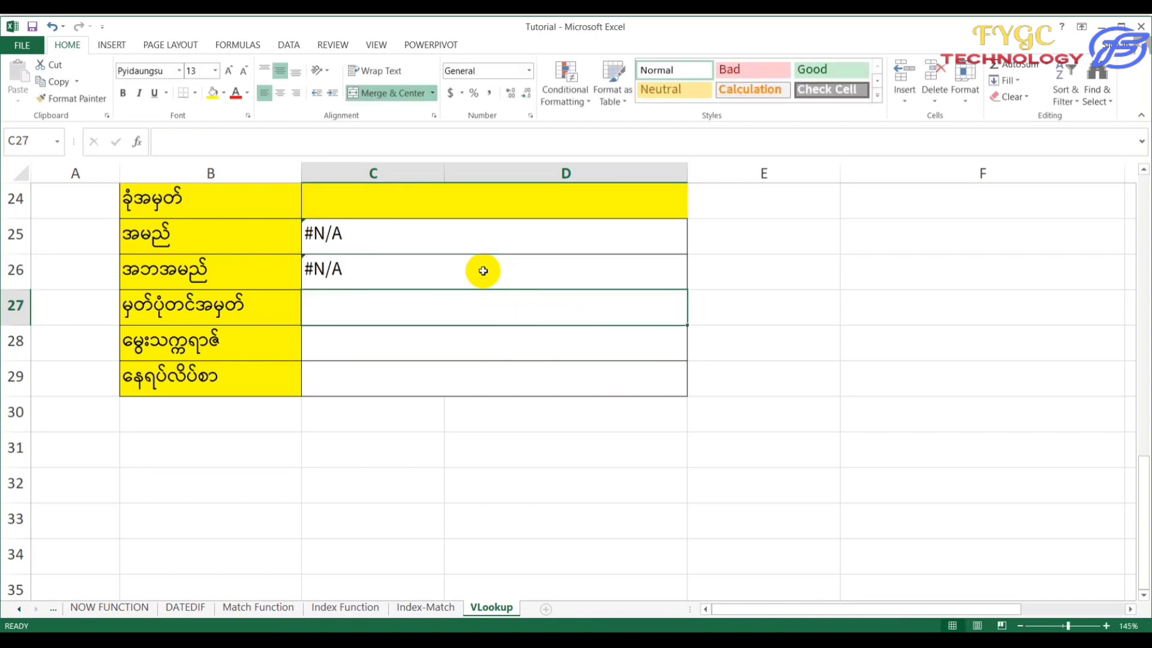
Step: Begin a VLOOKUP formula in C27 of the RESULT block, using C24 as the lookup value
left_click(483, 271)
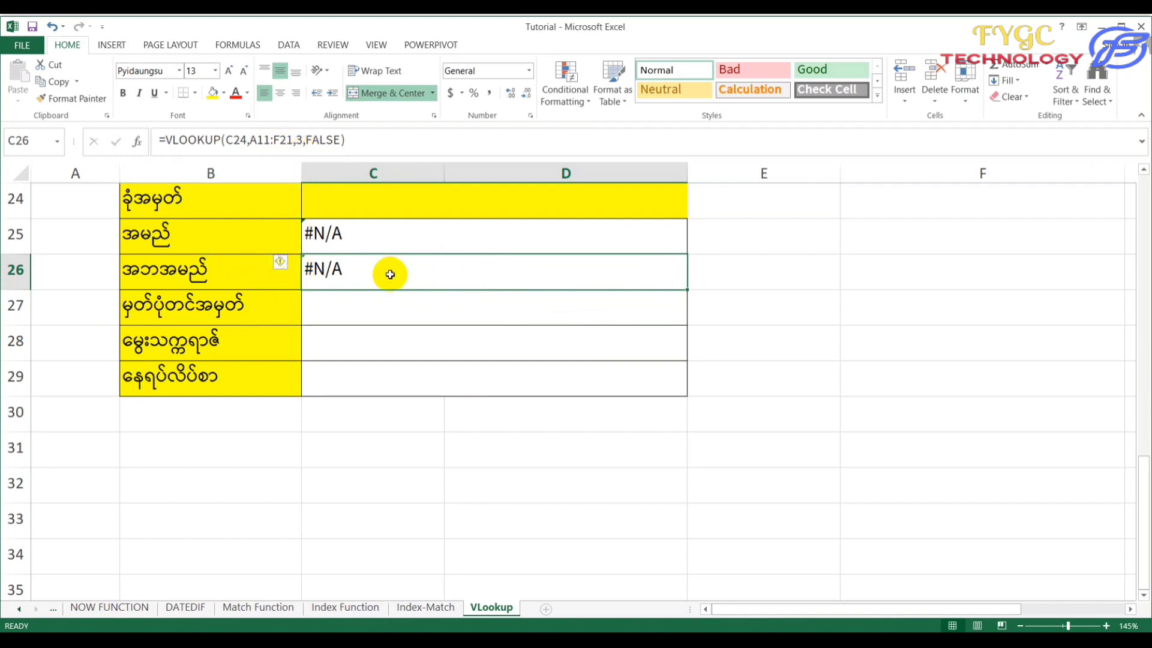
scroll(385, 275, "up", 6)
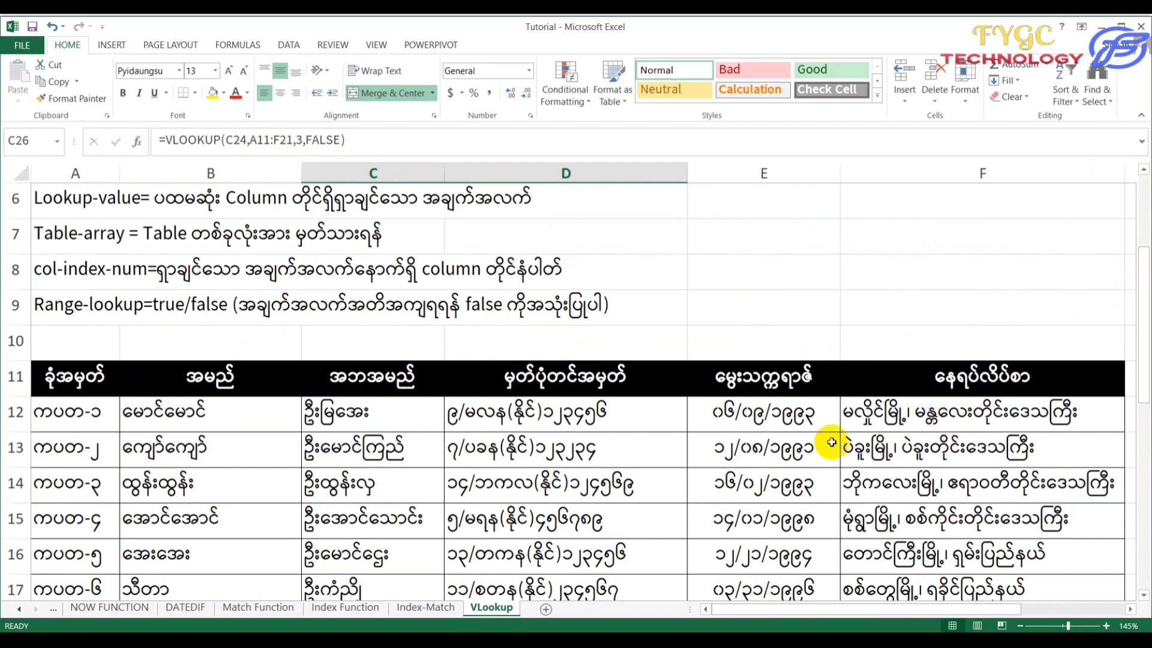
scroll(831, 442, "down", 5)
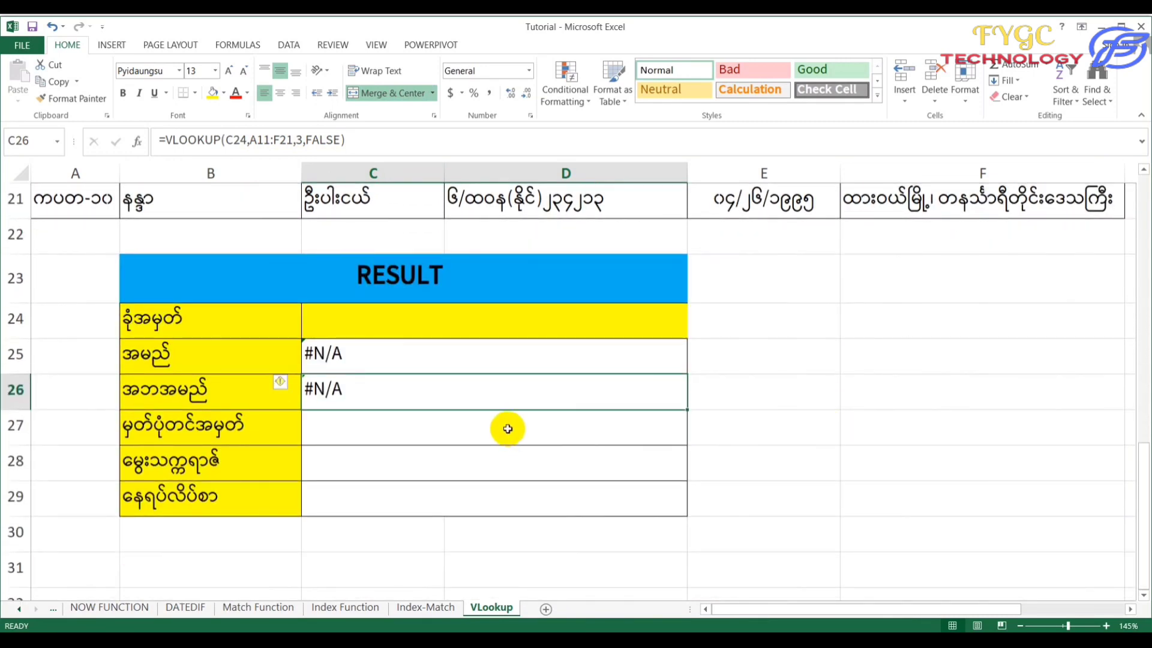
left_click(361, 435)
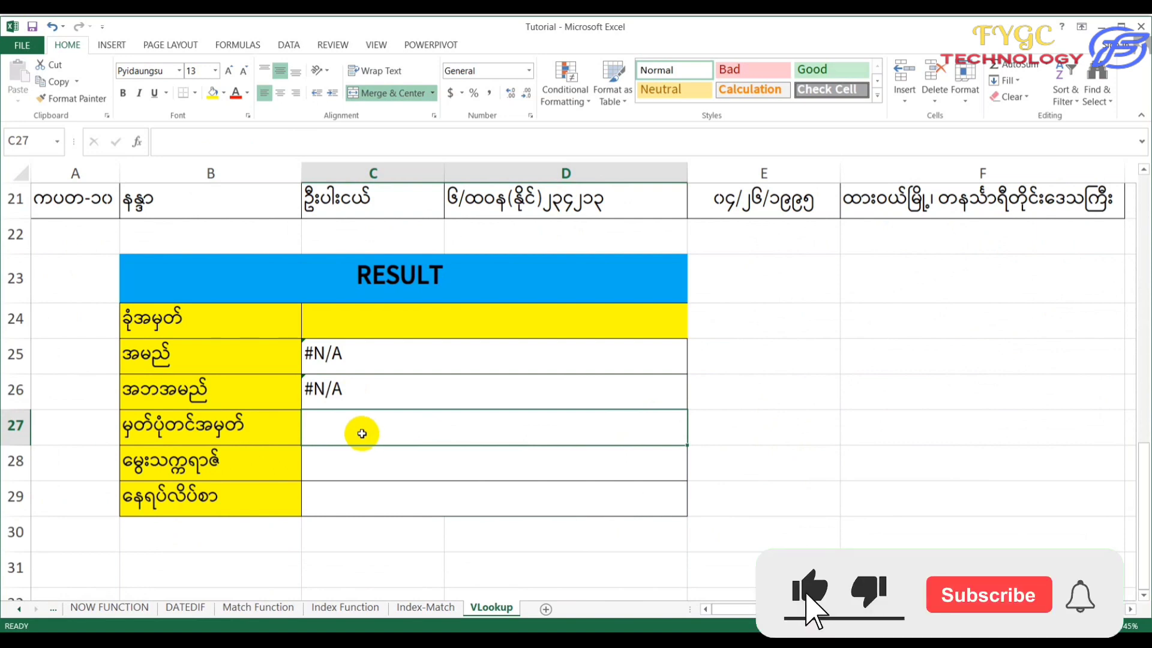
type("=")
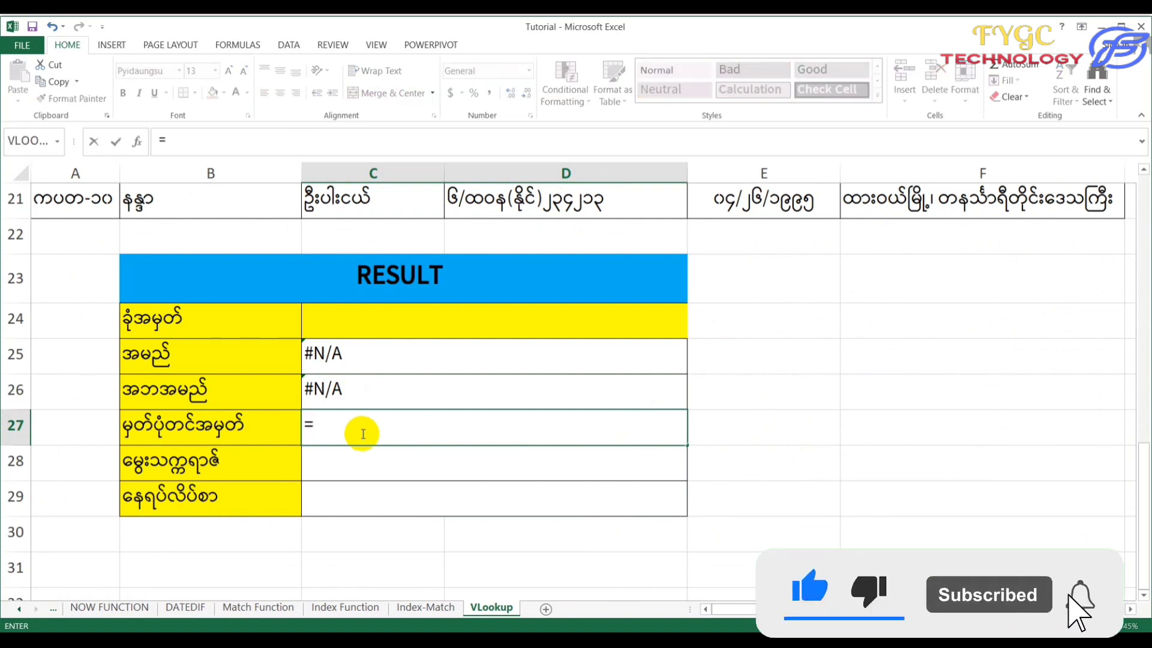
type("vlook")
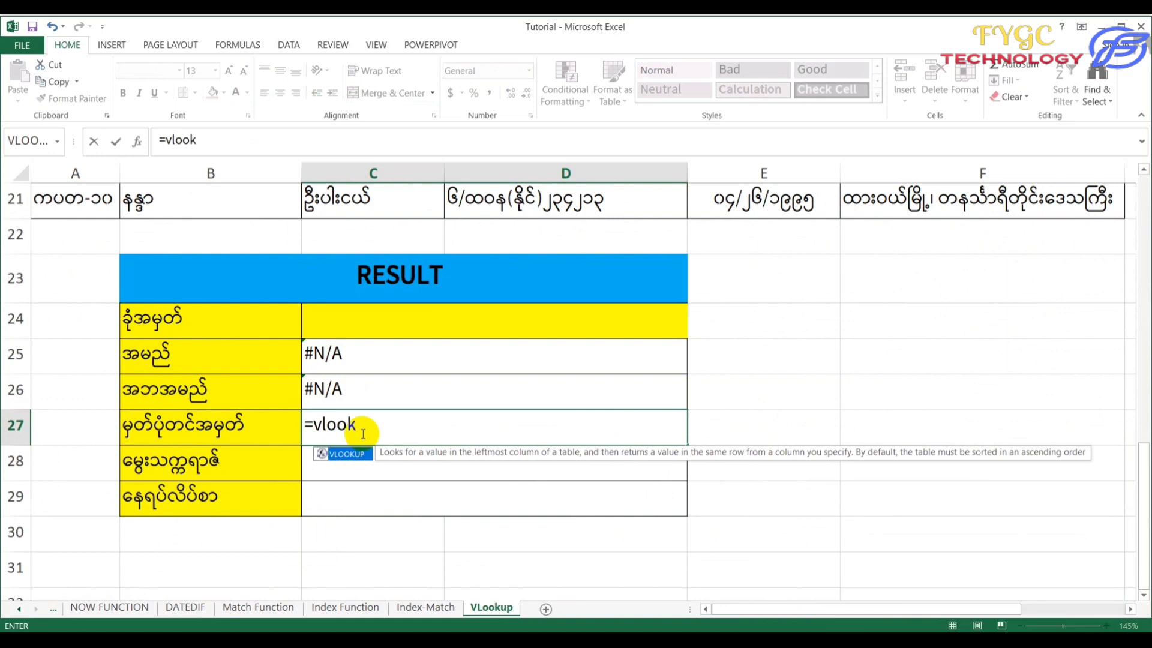
type("up(")
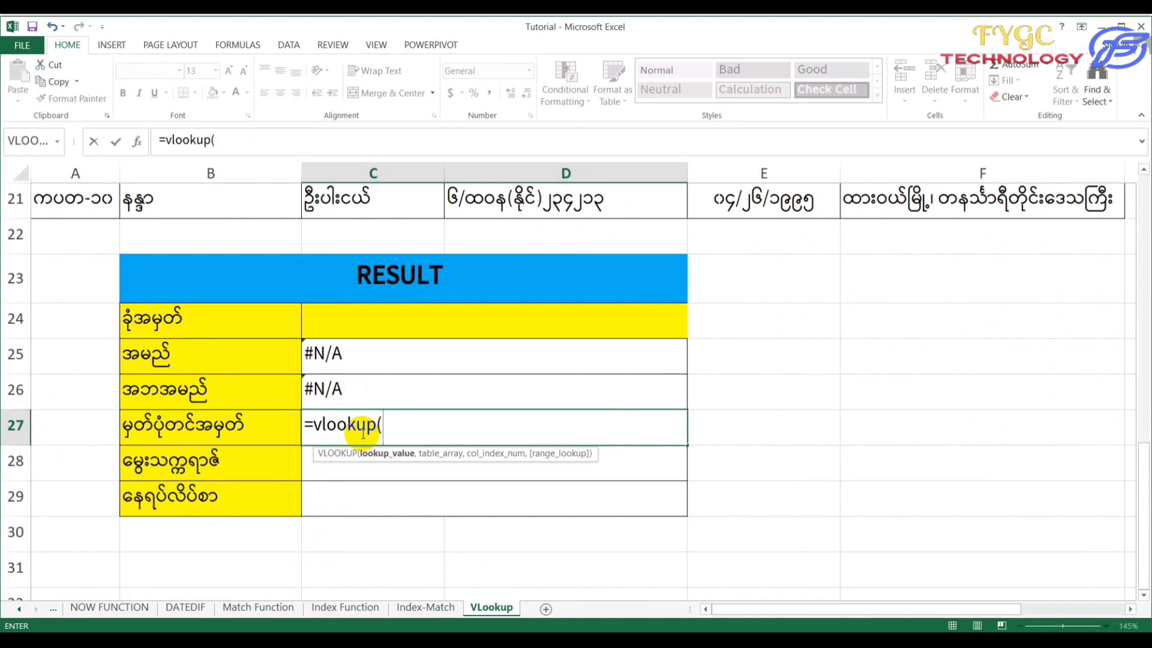
left_click(373, 325)
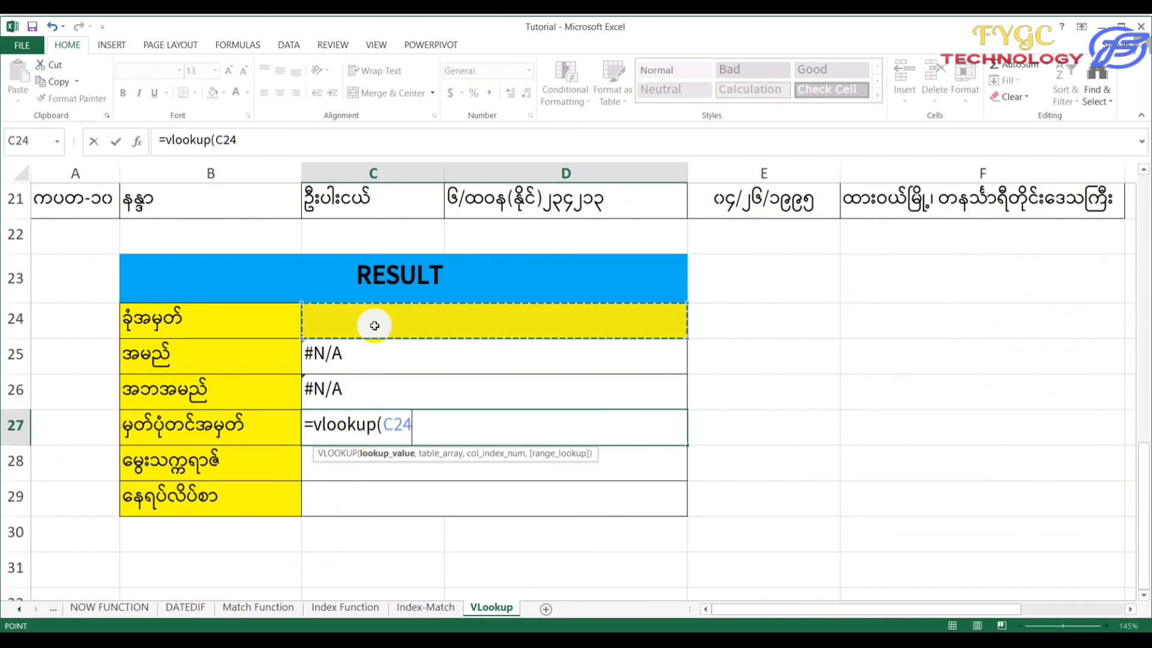
type(",")
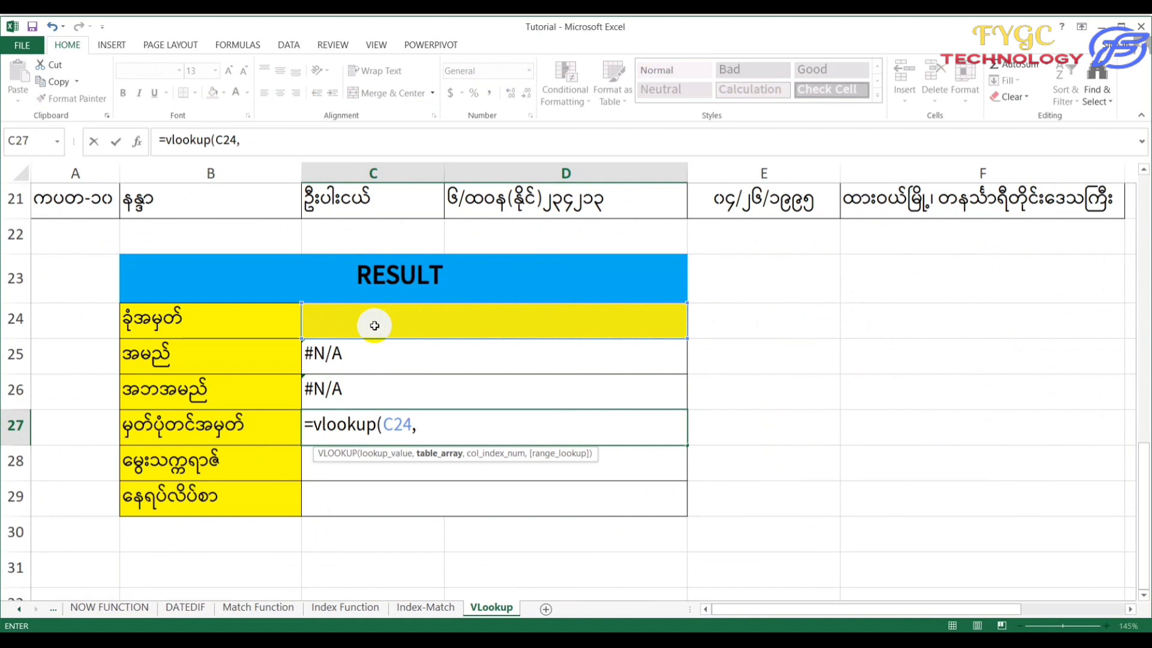
Step: Complete the C27 VLOOKUP formula with table array A11:F21, column index 4 and FALSE for an exact match
type("A")
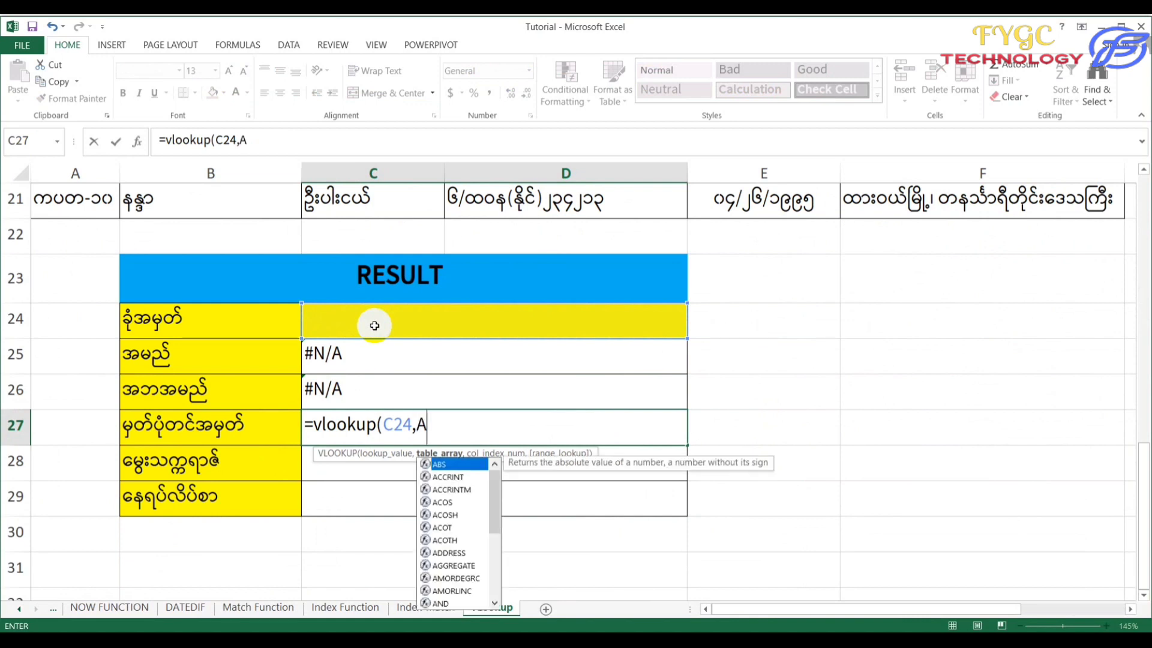
type("11:")
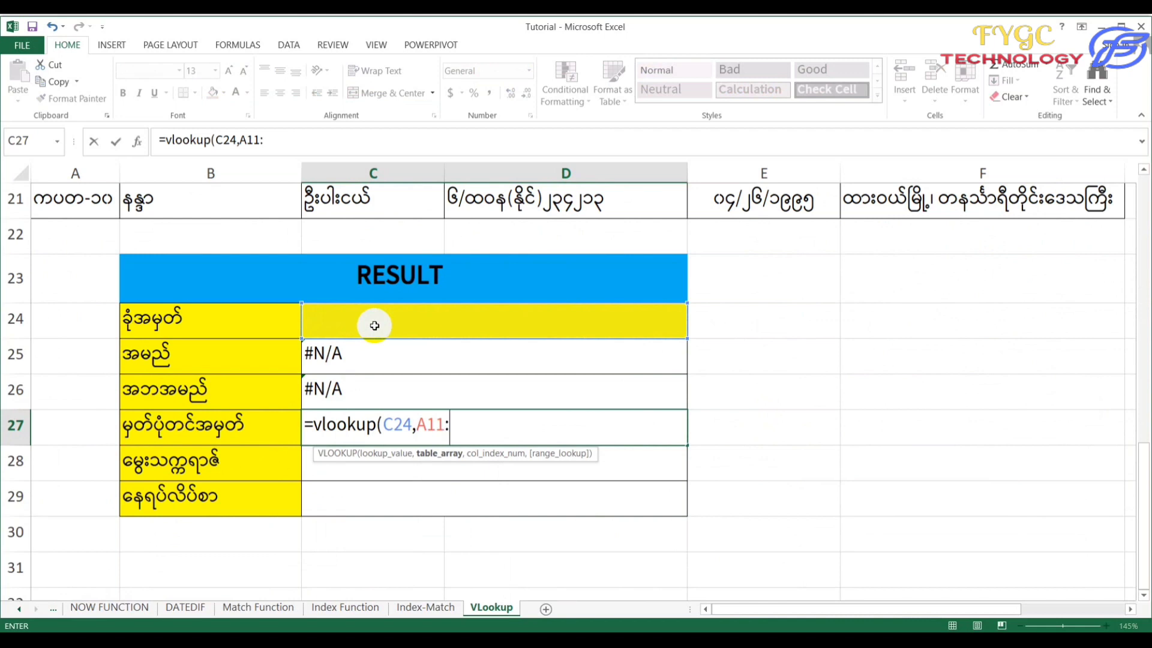
type("F21")
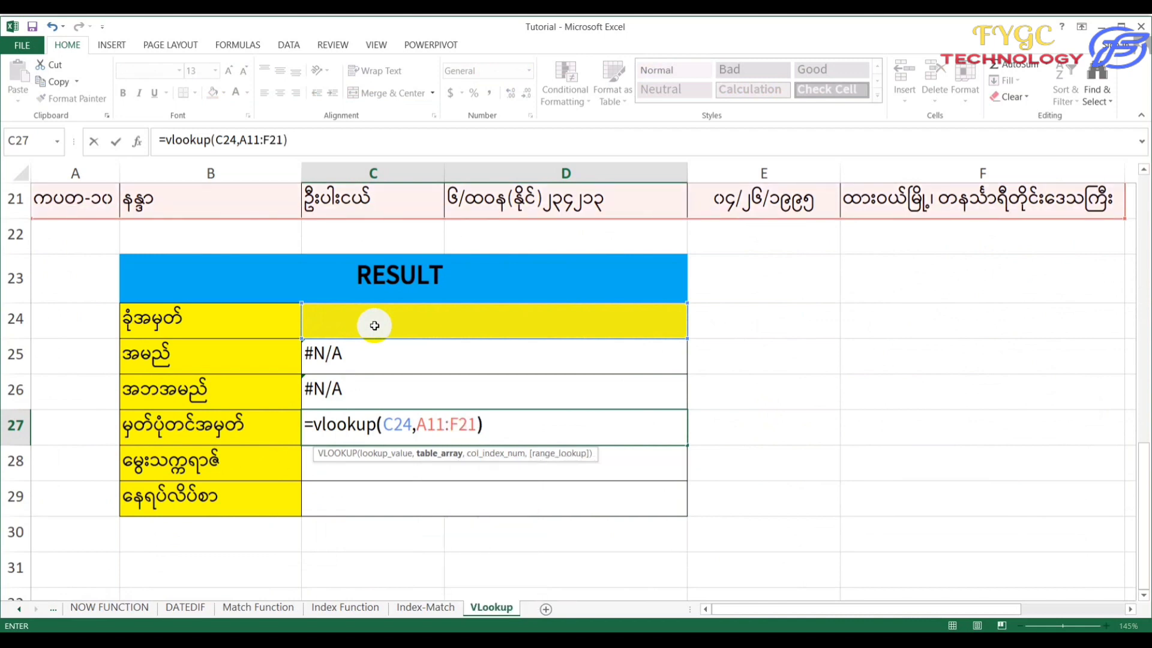
key("BackSpace")
type(",")
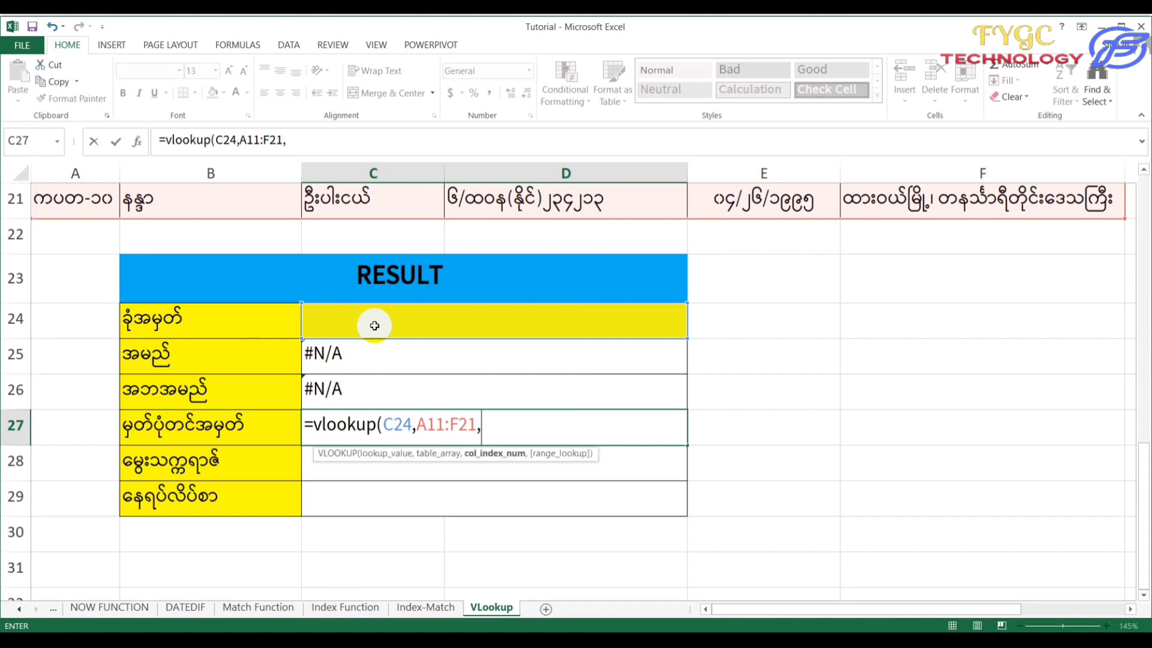
type("4,")
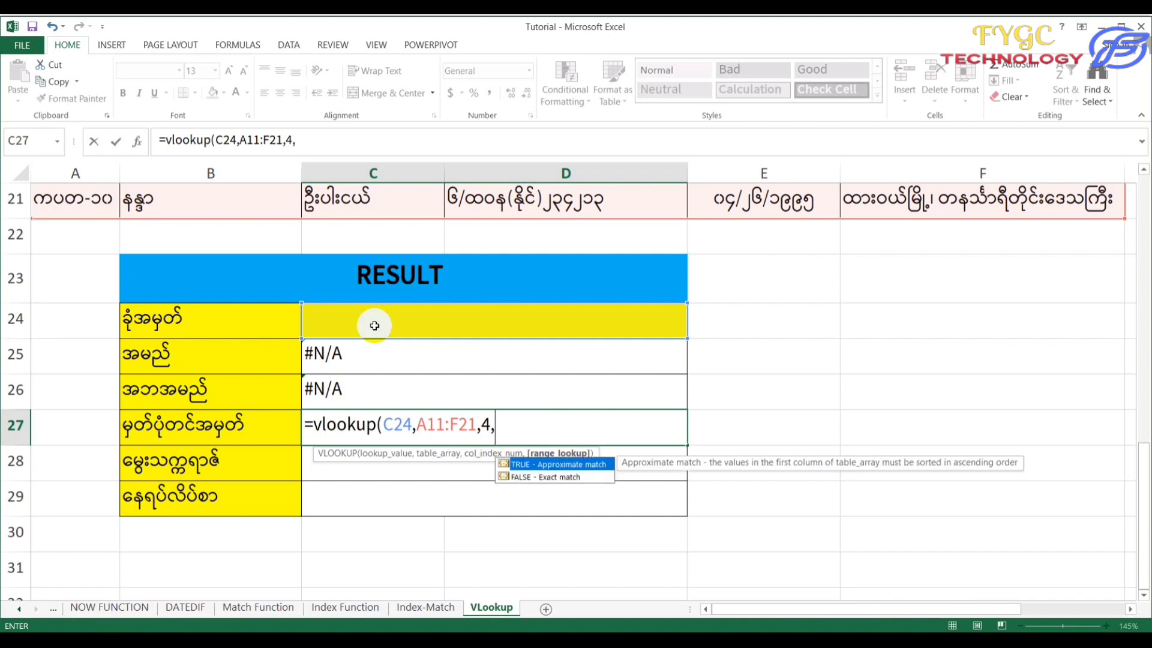
type("false")
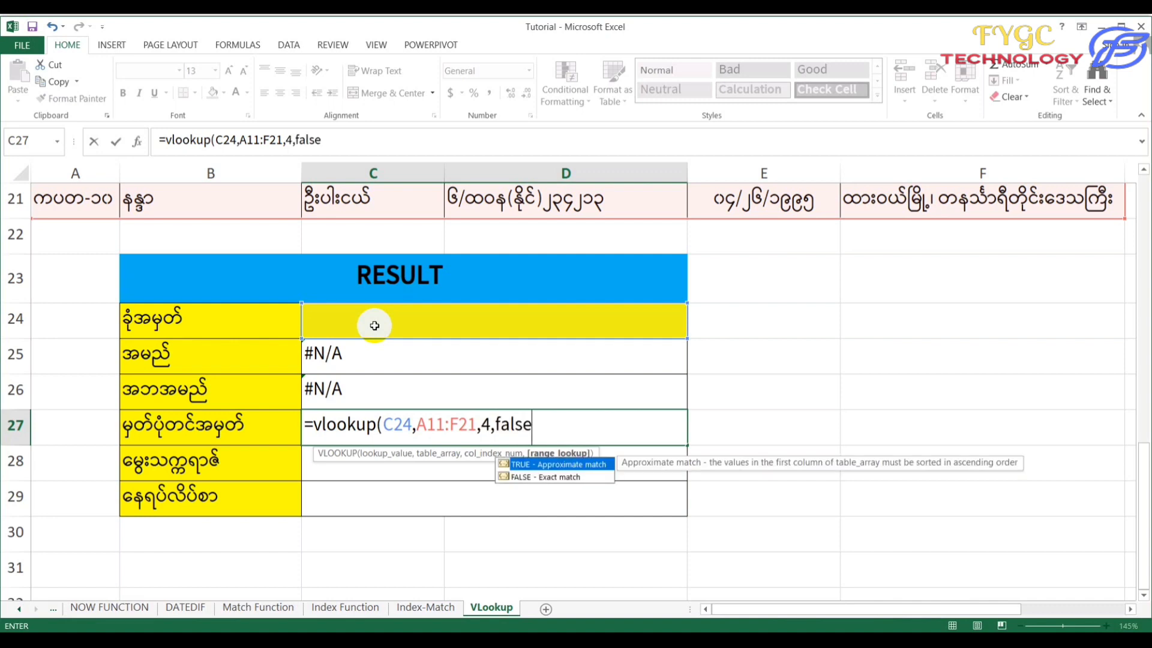
type(")")
key("Return")
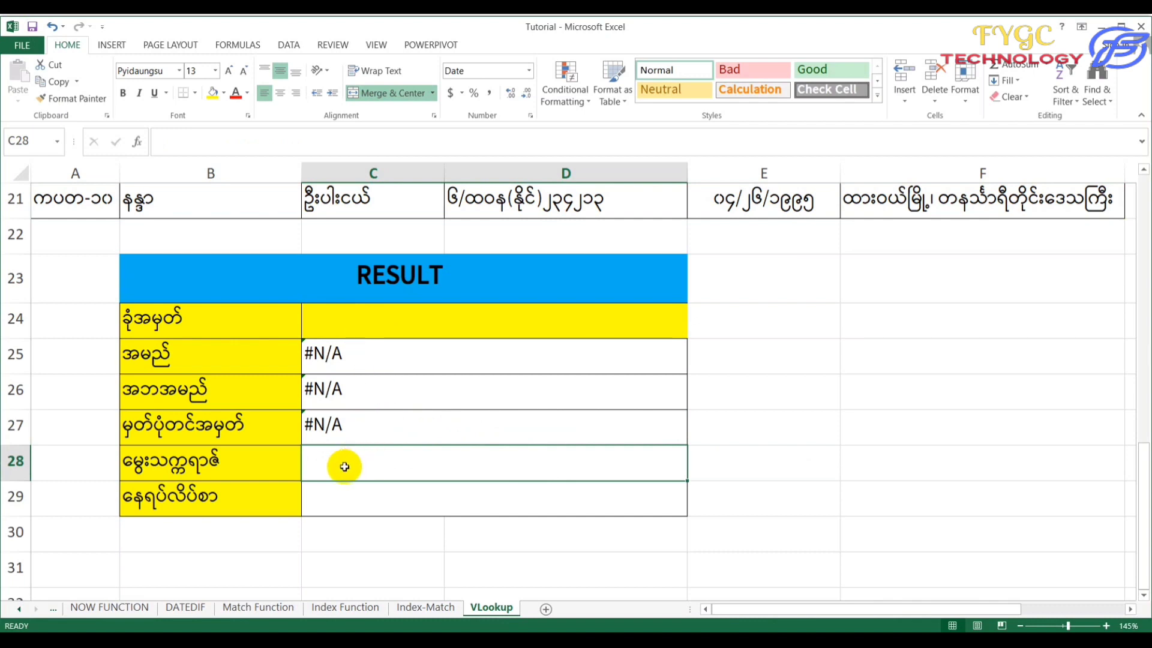
Step: Begin a VLOOKUP formula in C28 of the RESULT block, using C24 as the lookup value
type("=")
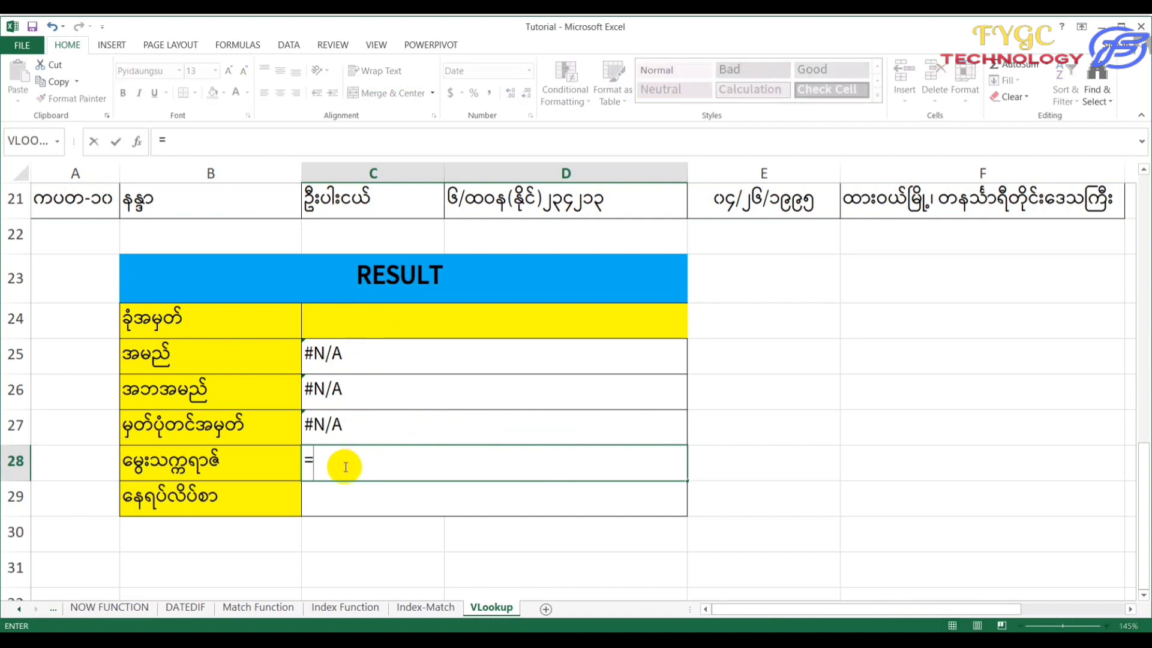
type("vlookup")
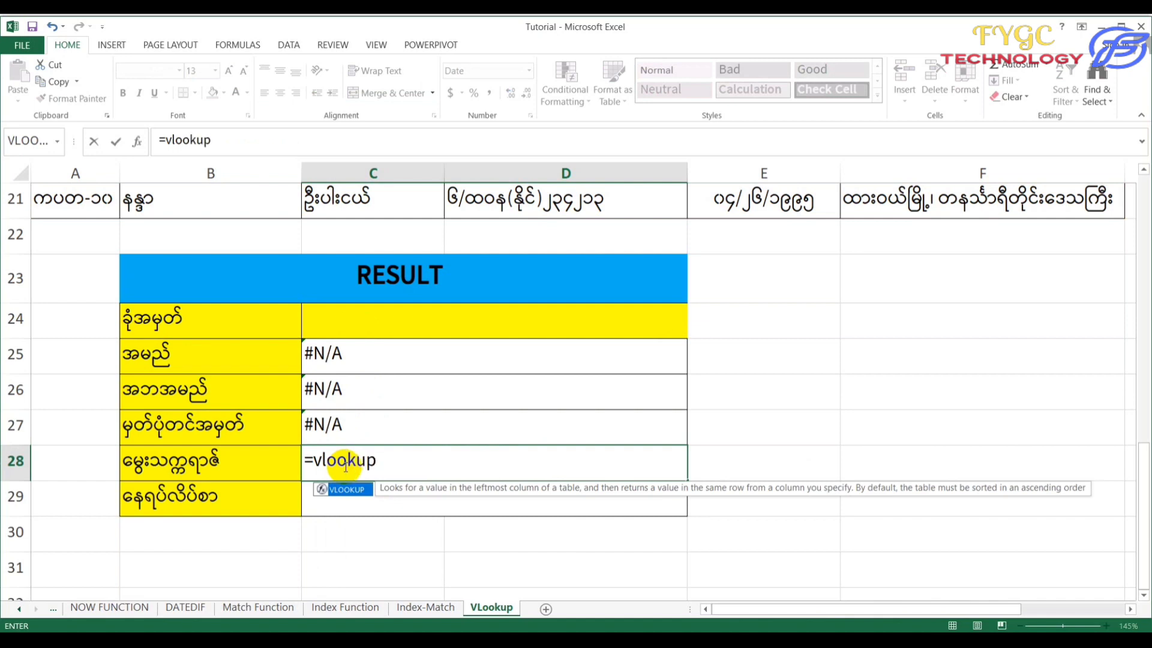
type("(")
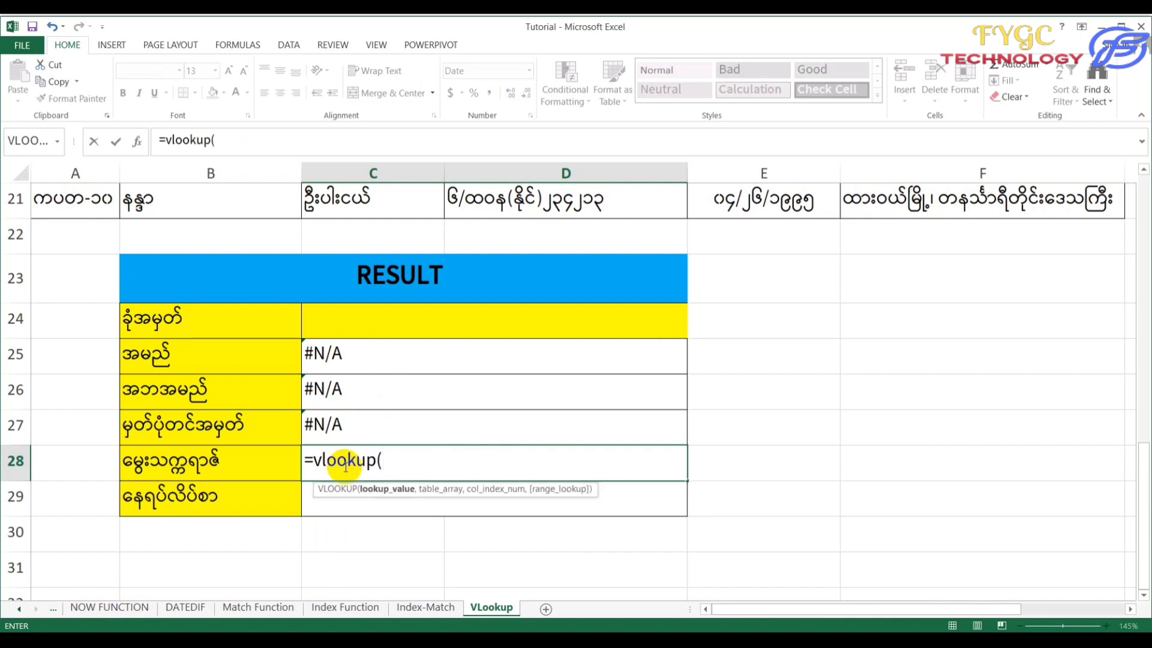
left_click(349, 322)
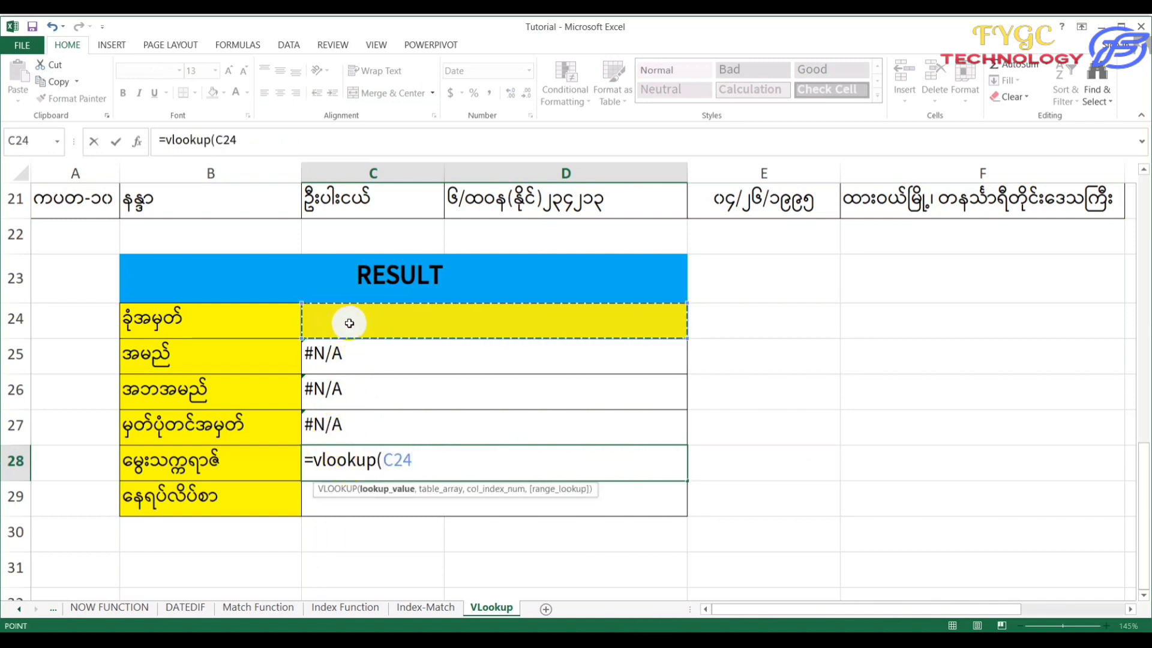
Step: Complete the C28 VLOOKUP formula with table array A11:F21, column index 5 and FALSE for an exact match
type(",A")
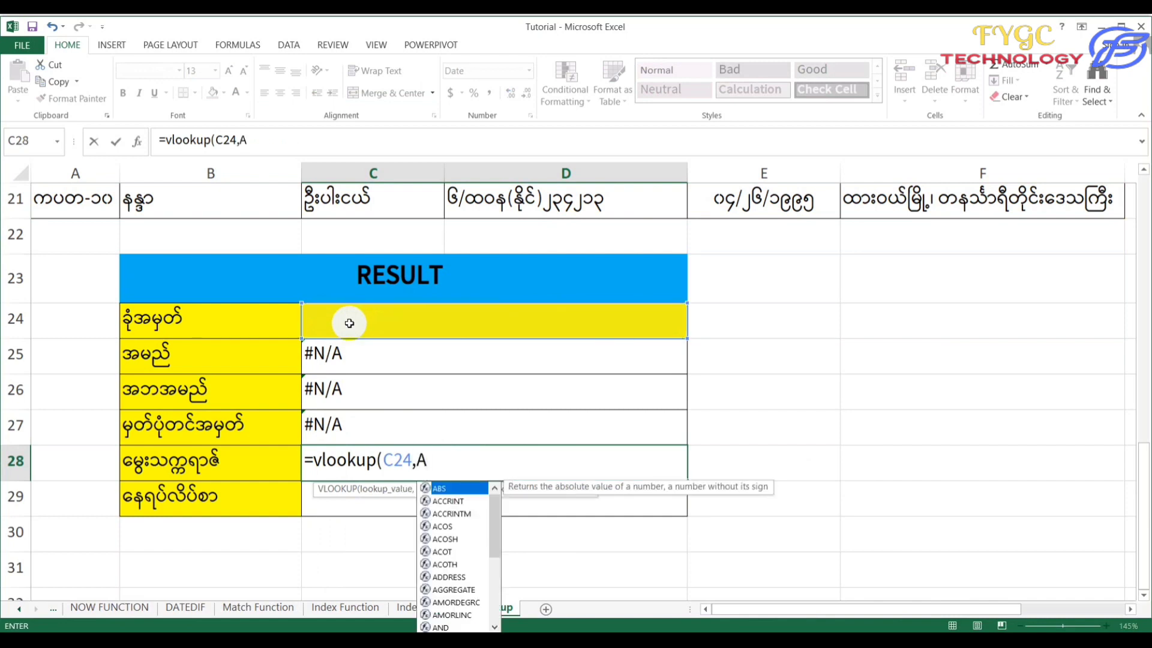
type("11:")
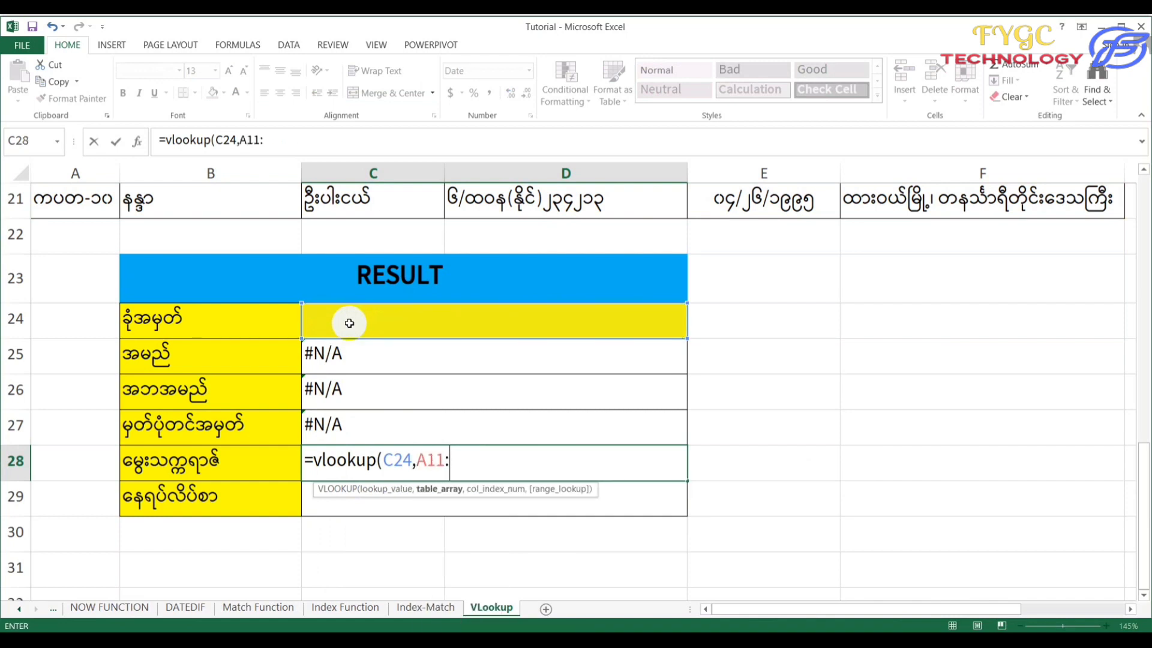
type("F21")
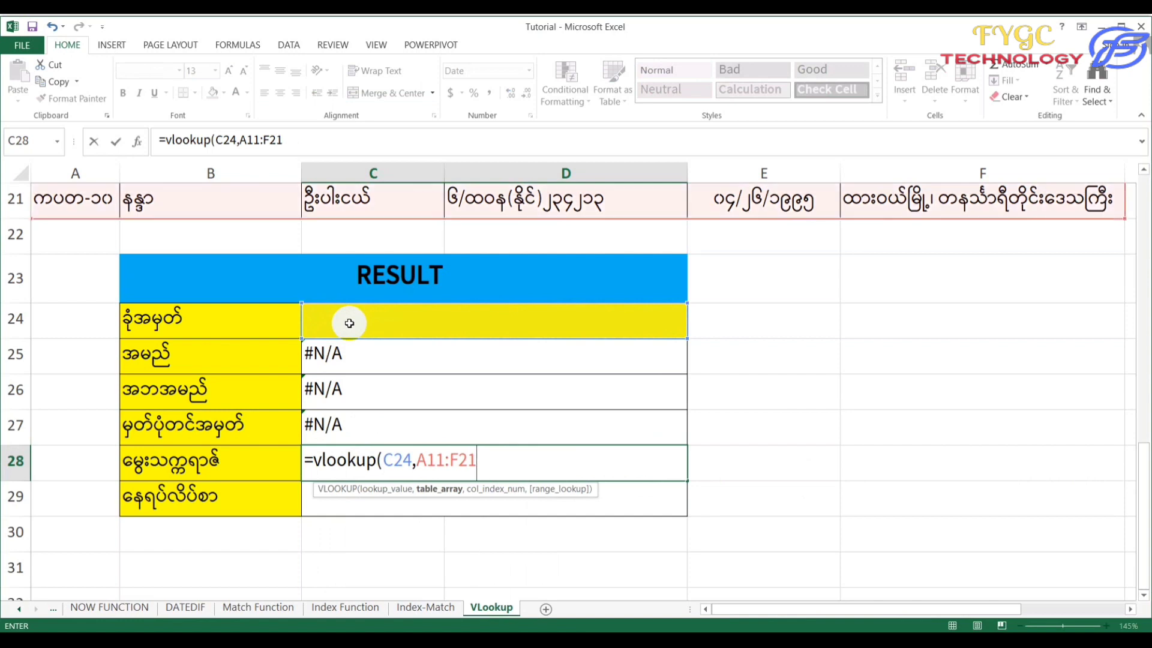
type(",")
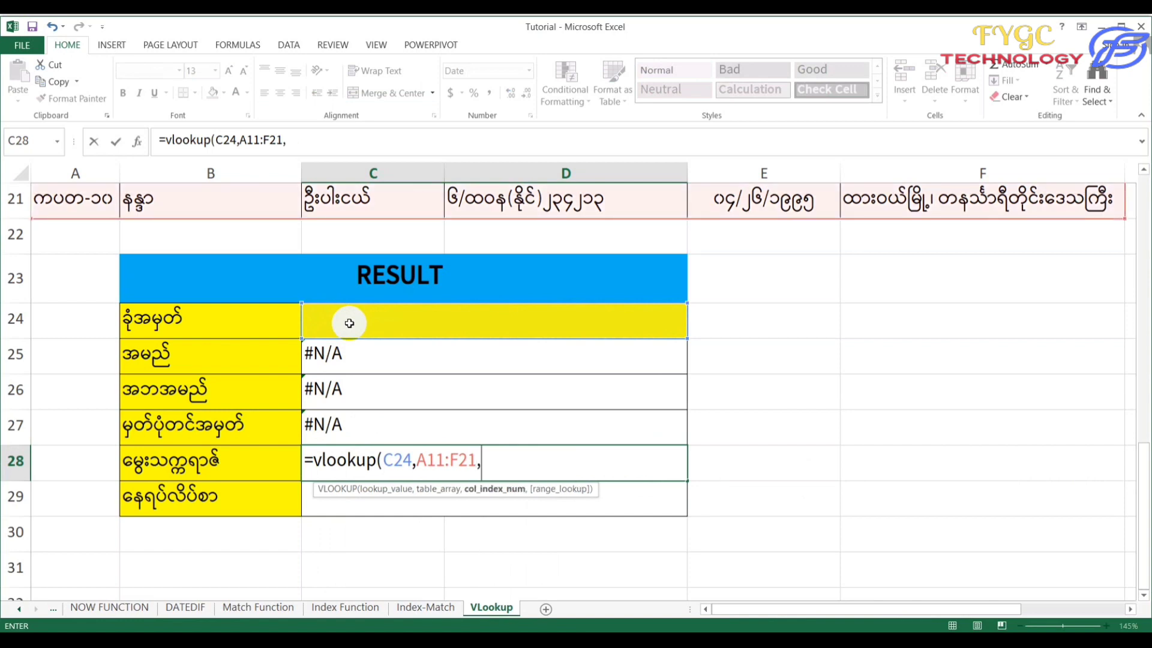
type("5,false")
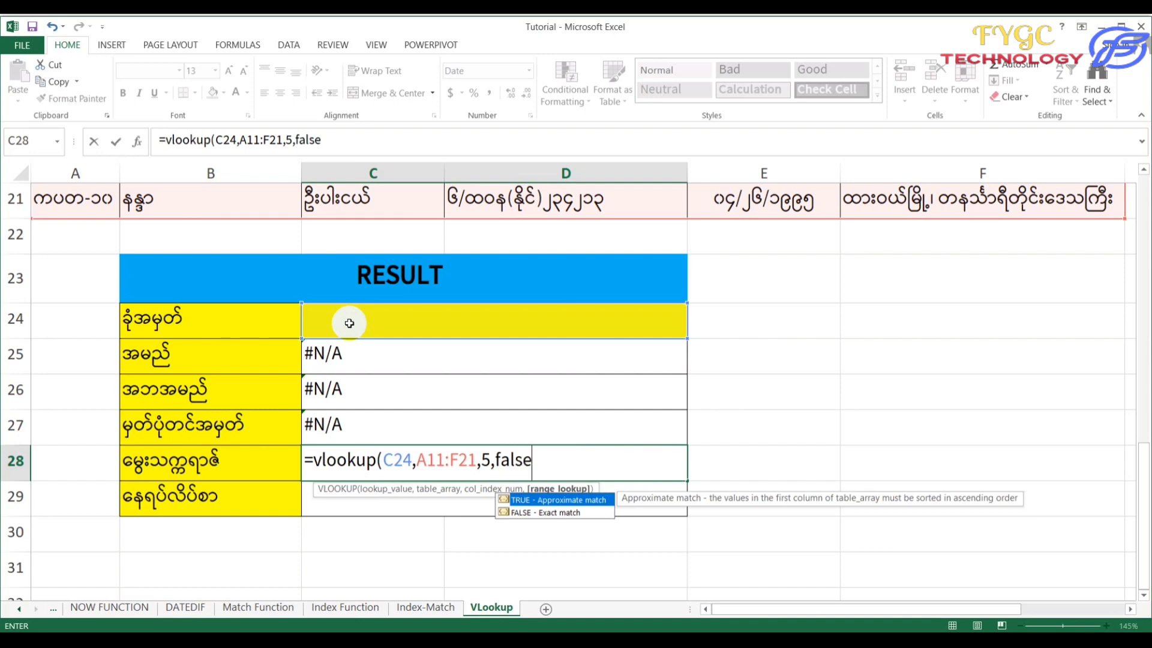
type(")")
key("Return")
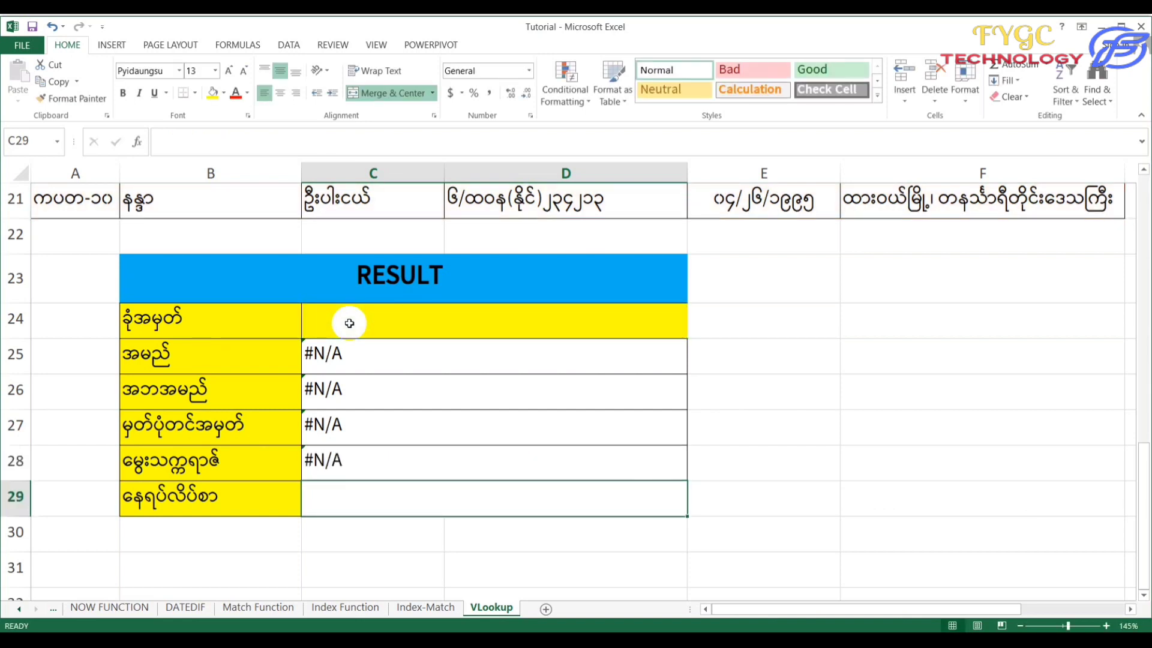
Step: Check the column indexes in the existing RESULT formulas and begin a VLOOKUP formula in C29 with C24 as the lookup value
left_click(381, 410)
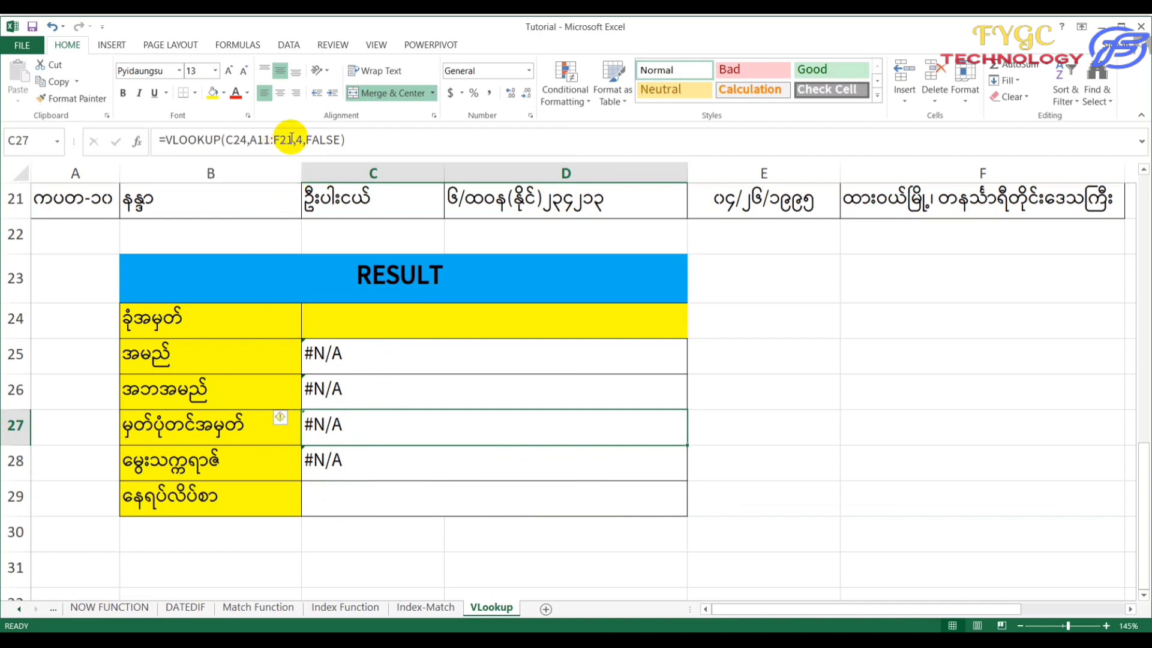
left_click(313, 395)
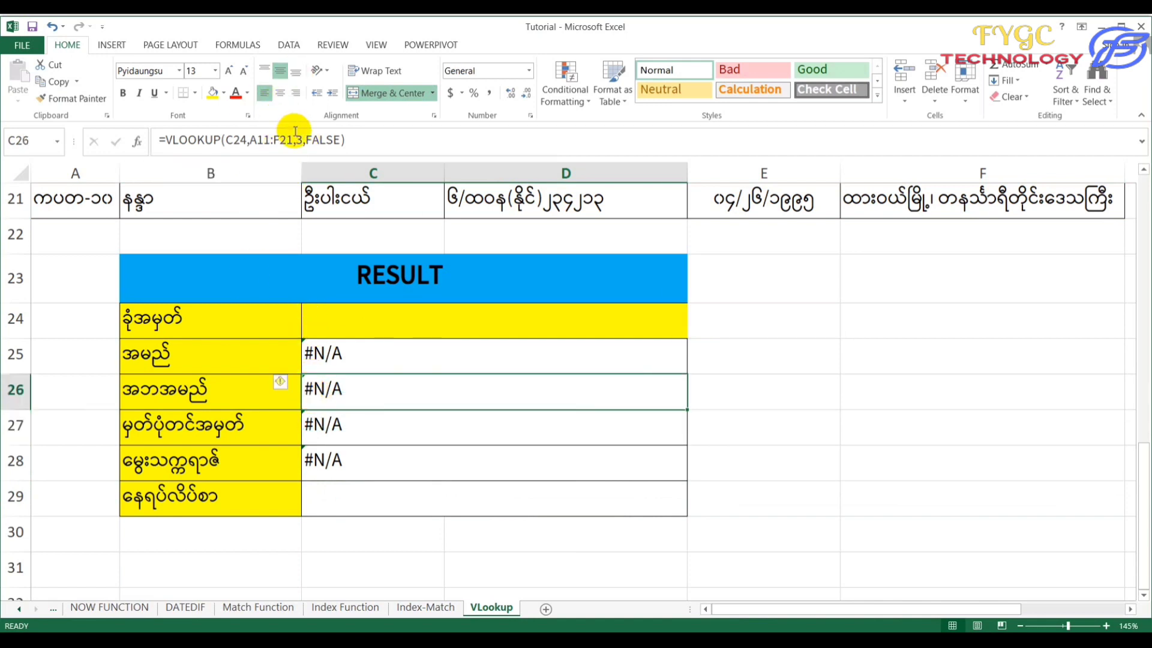
left_click(346, 352)
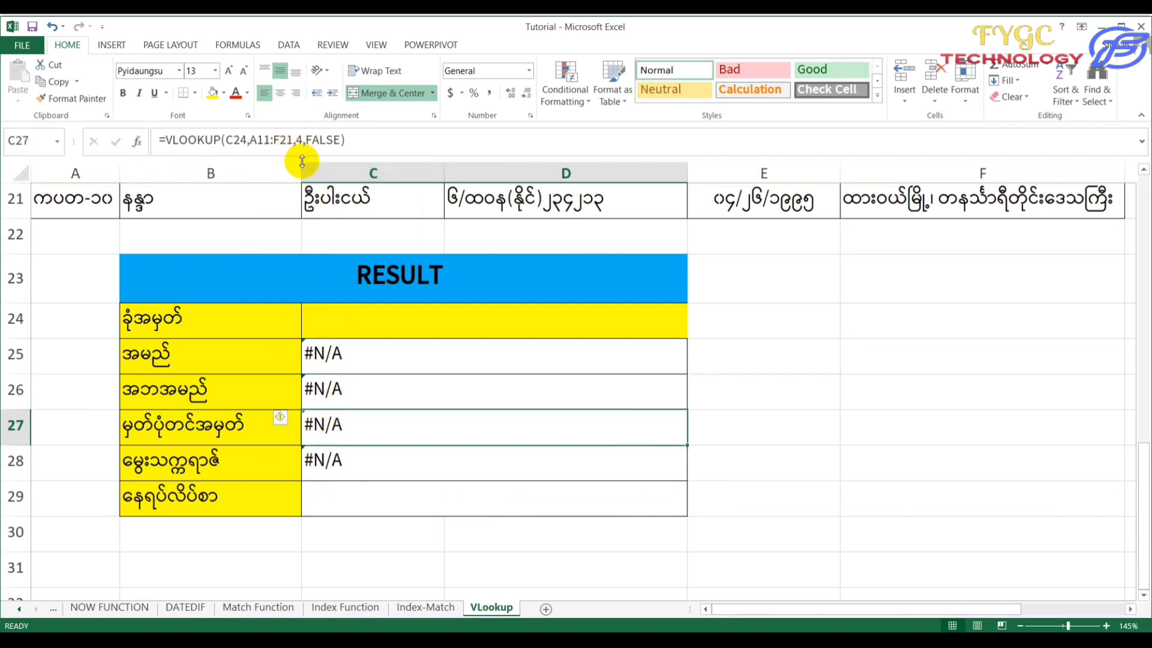
left_click(341, 469)
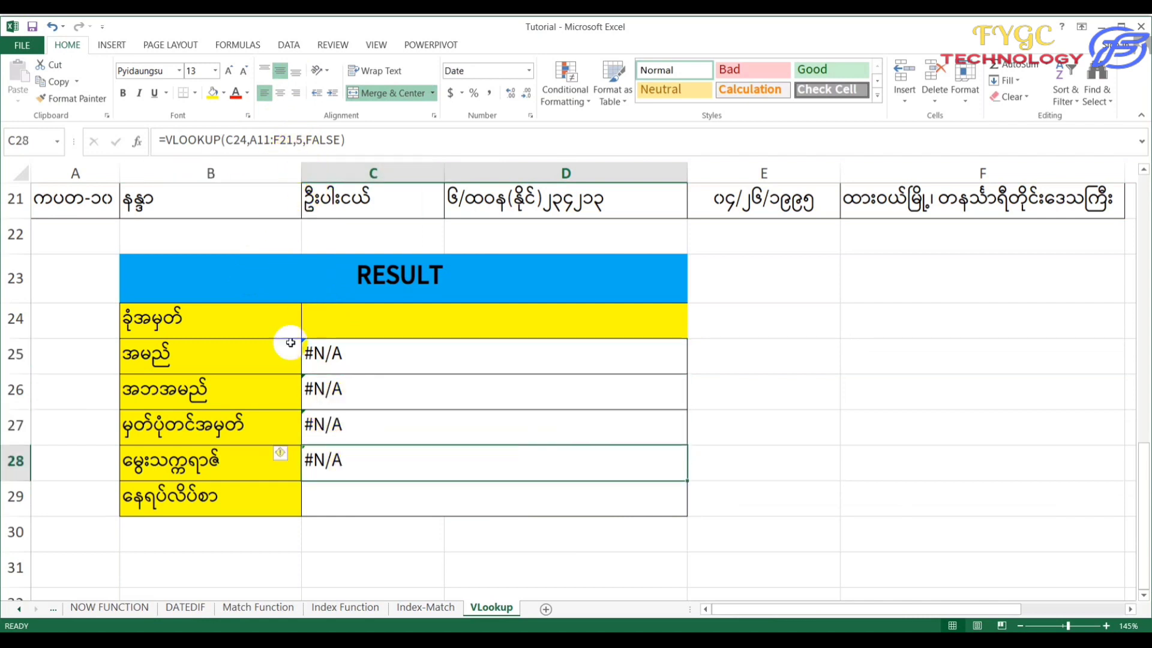
left_click(316, 486)
type("=")
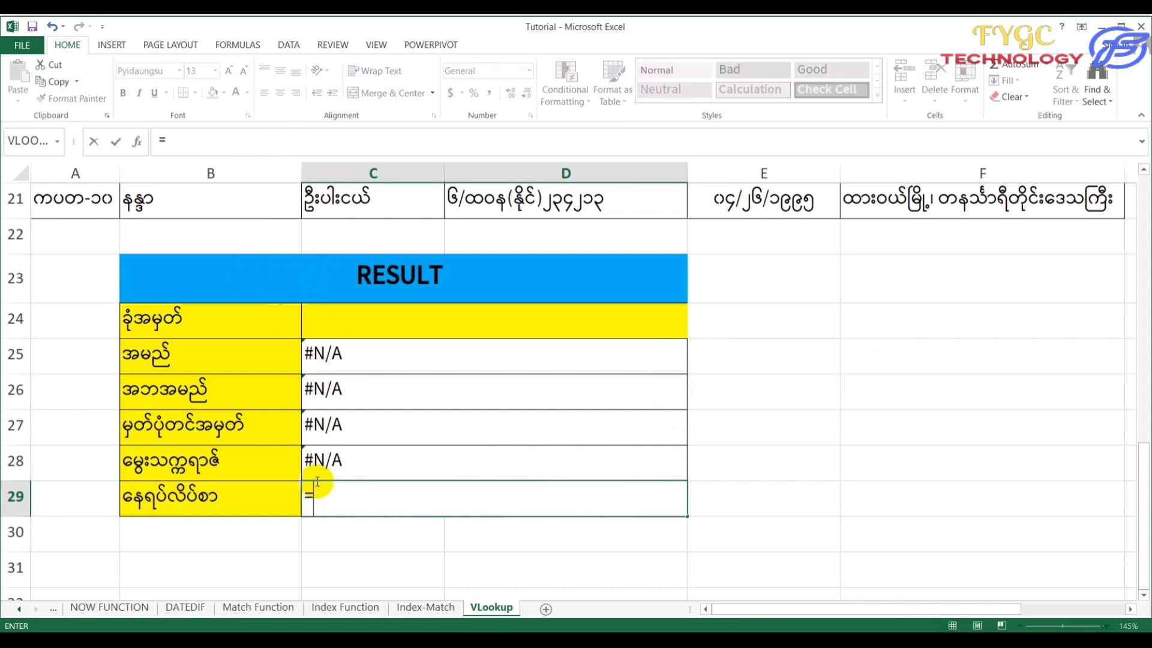
type("vlooku")
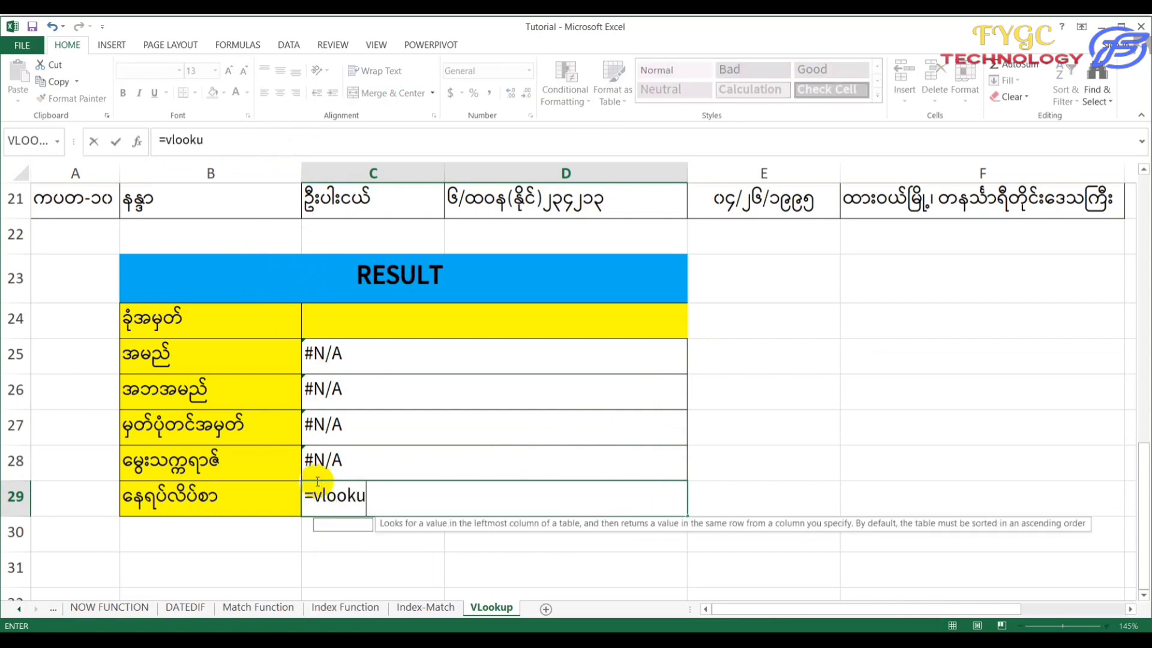
type("p(")
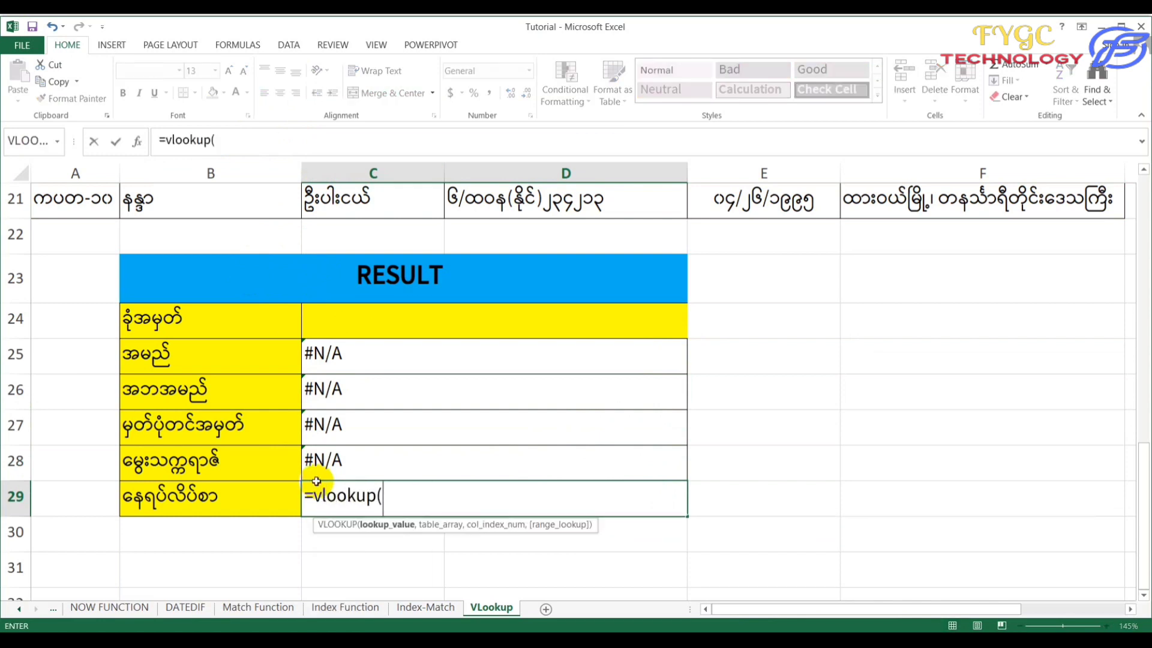
left_click(347, 315)
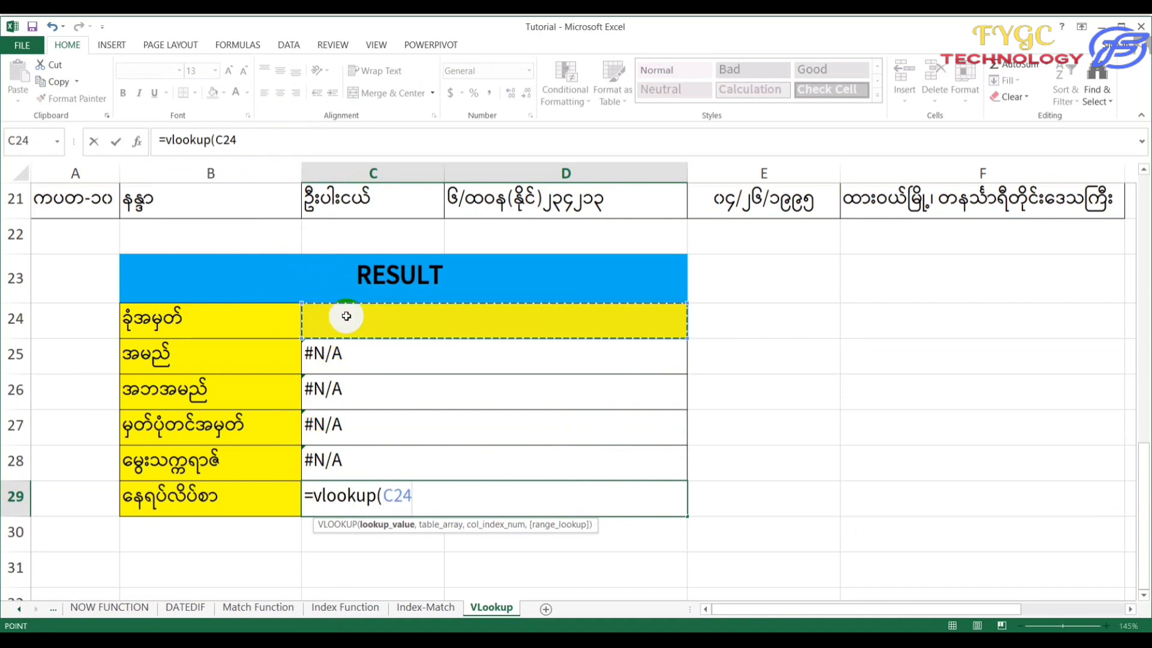
Step: Complete the C29 VLOOKUP formula with table array A11:F21, column index 6 and FALSE for an exact match
type(",A")
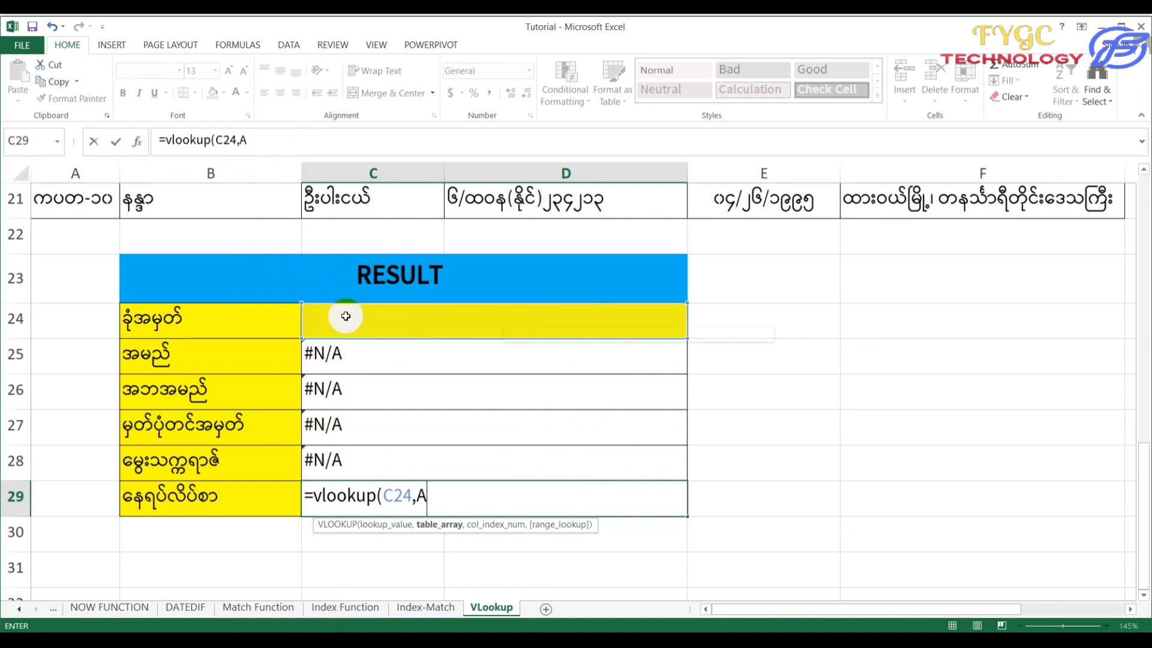
type("11:F21,")
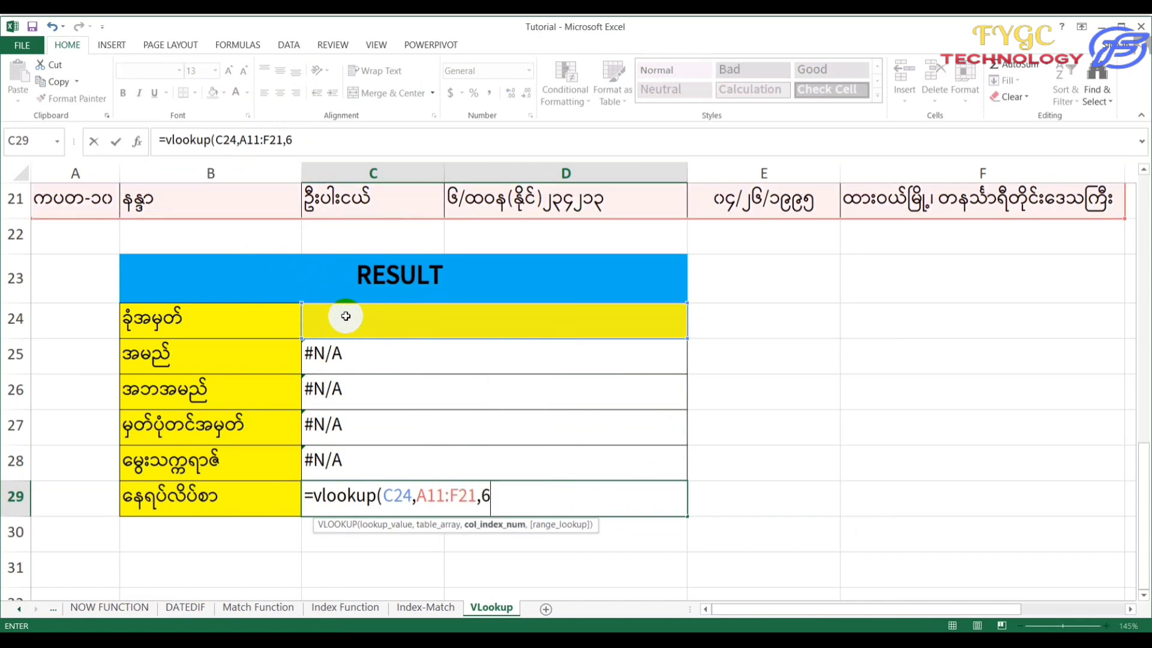
type("6,fa")
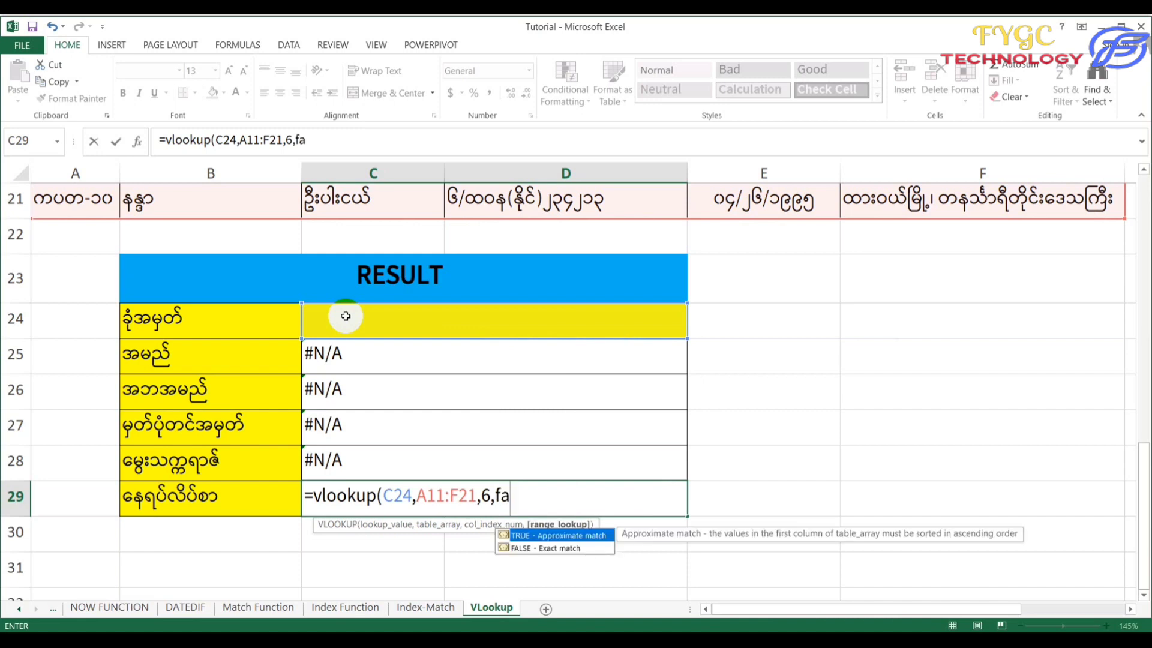
type("lse)")
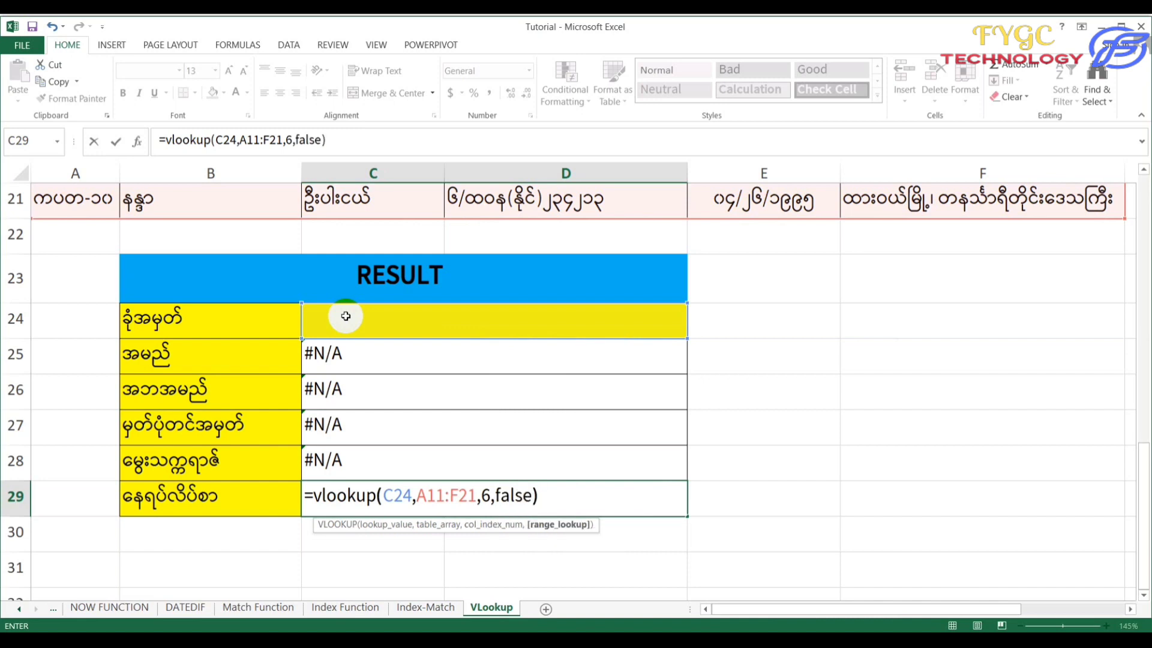
key("Return")
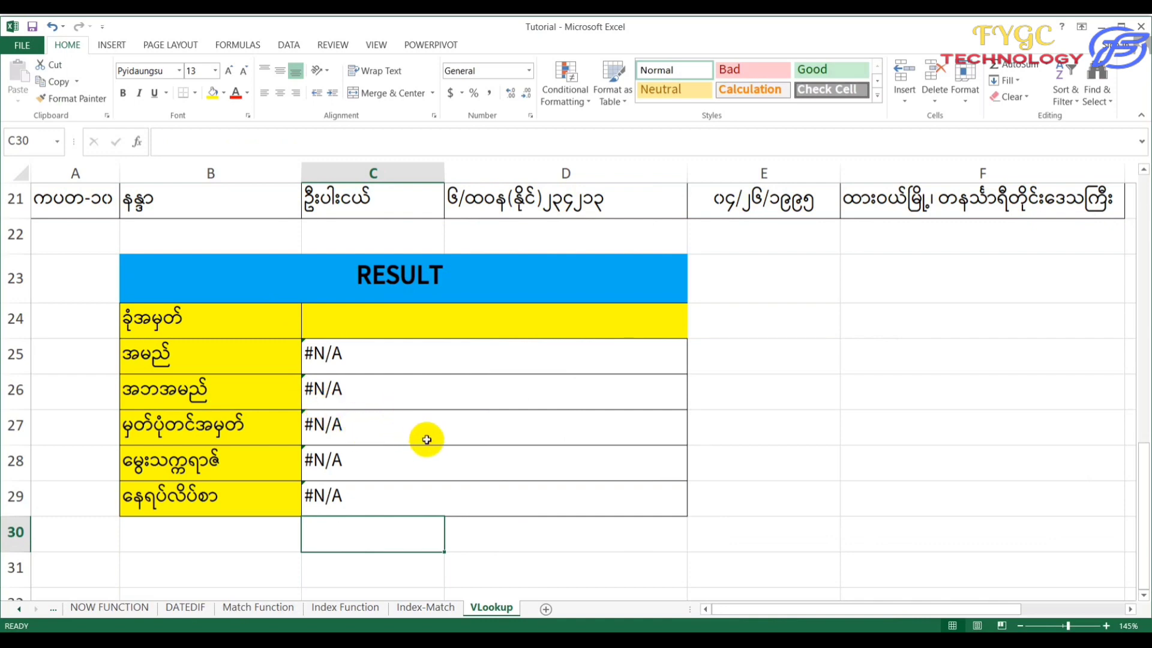
Step: Enter the ID from A21 of the table in C24 and compare the RESULT block with row 21
scroll(432, 440, "up", 1)
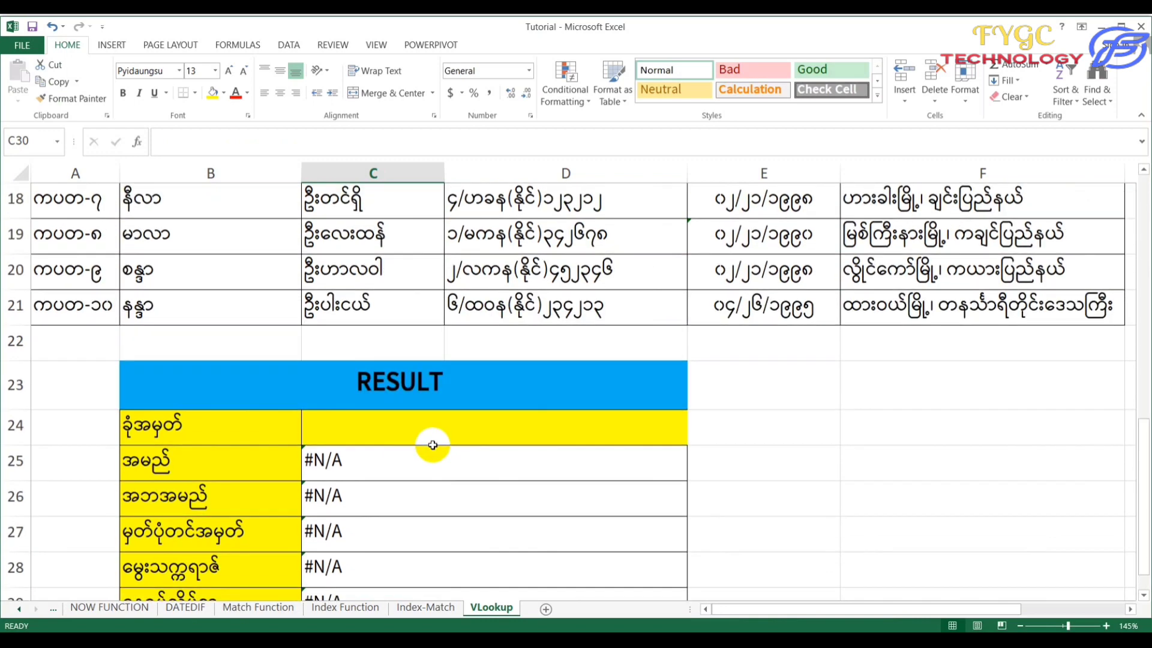
scroll(432, 441, "down", 1)
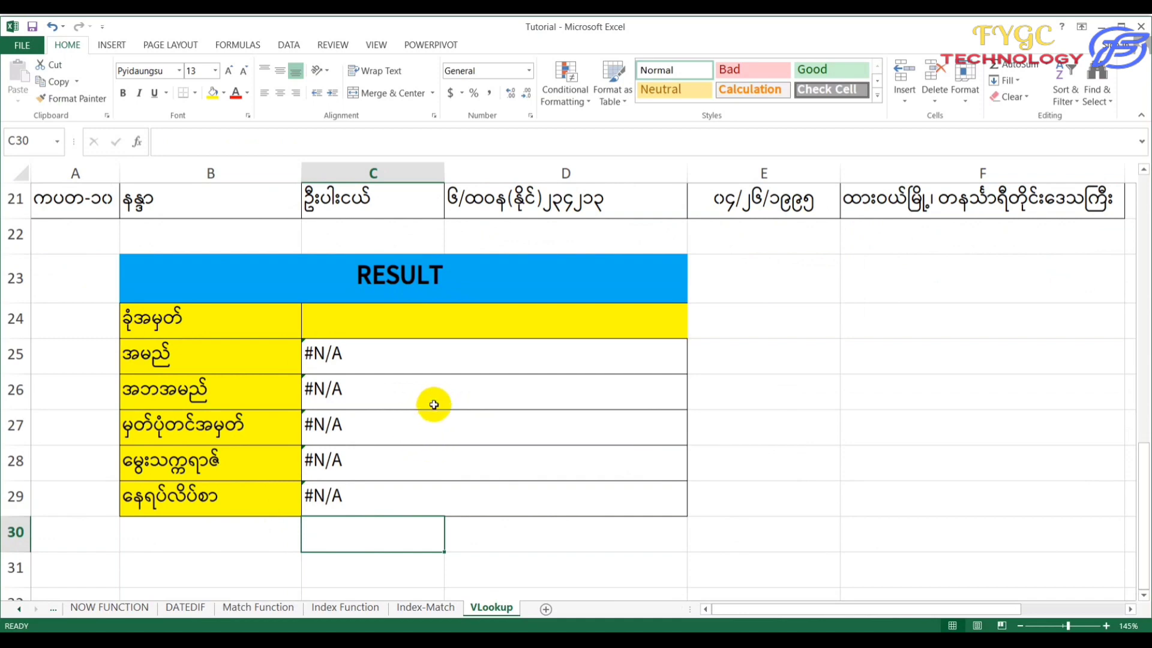
left_click(367, 327)
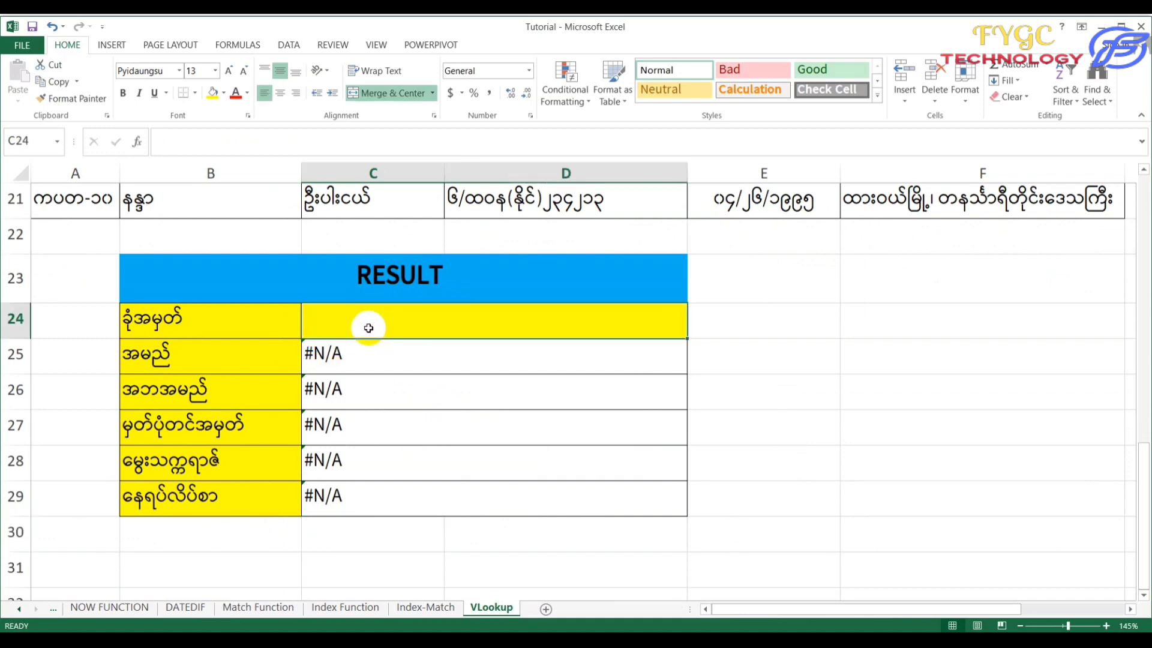
scroll(165, 306, "up", 2)
scroll(103, 313, "up", 1)
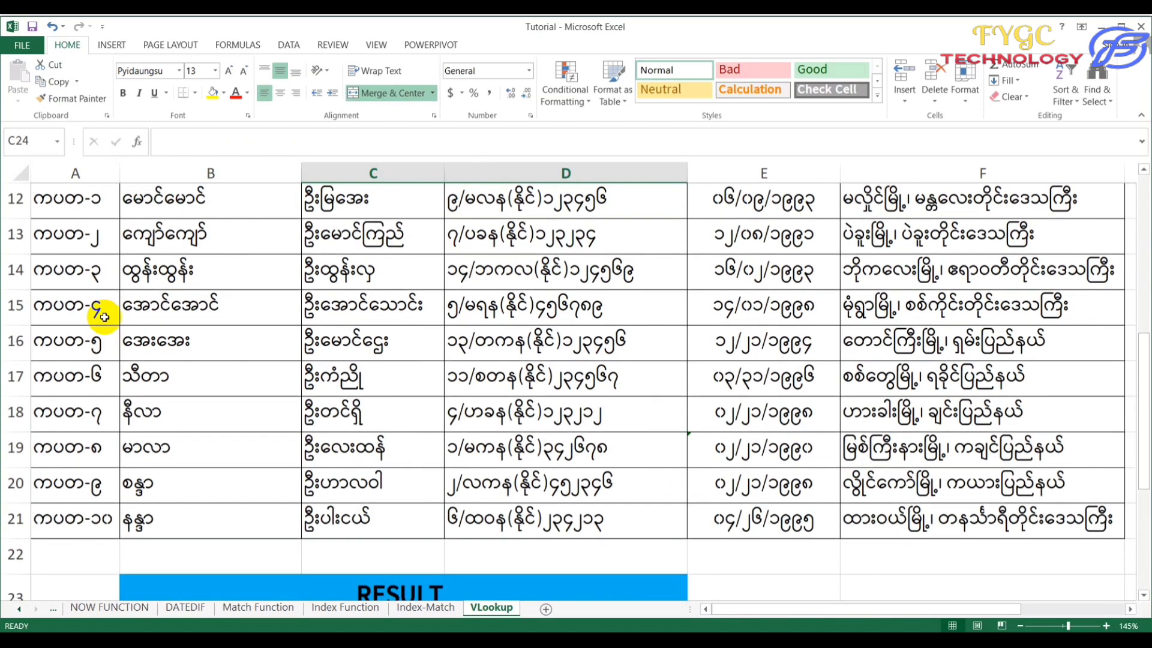
scroll(91, 428, "down", 1)
scroll(91, 427, "down", 1)
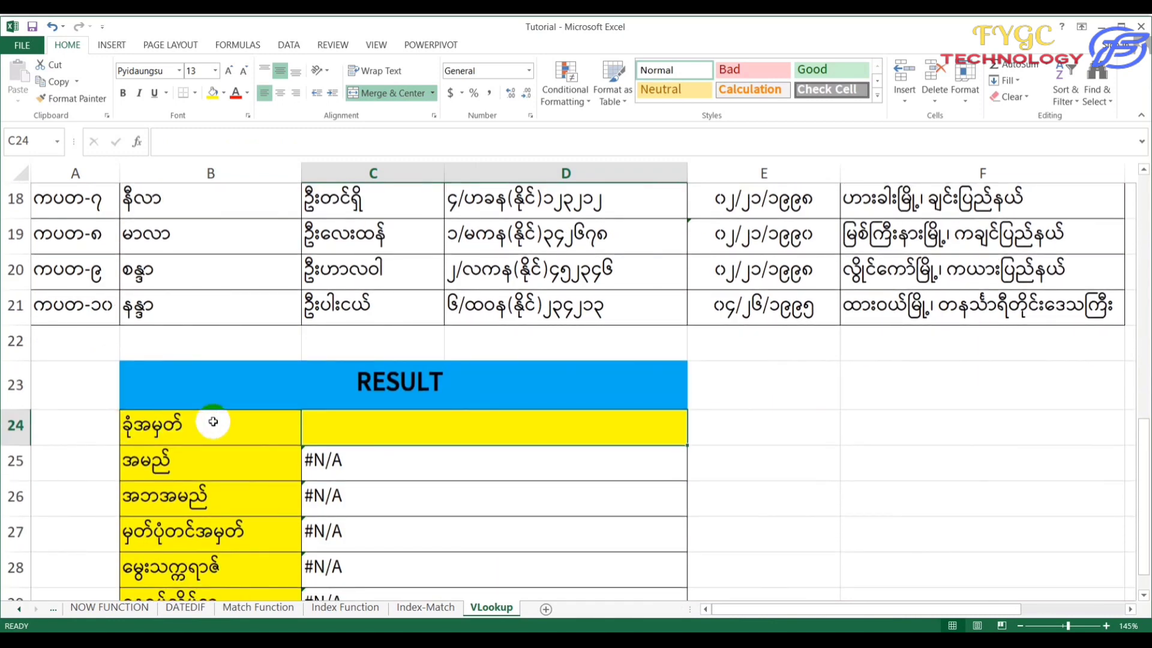
scroll(463, 432, "down", 1)
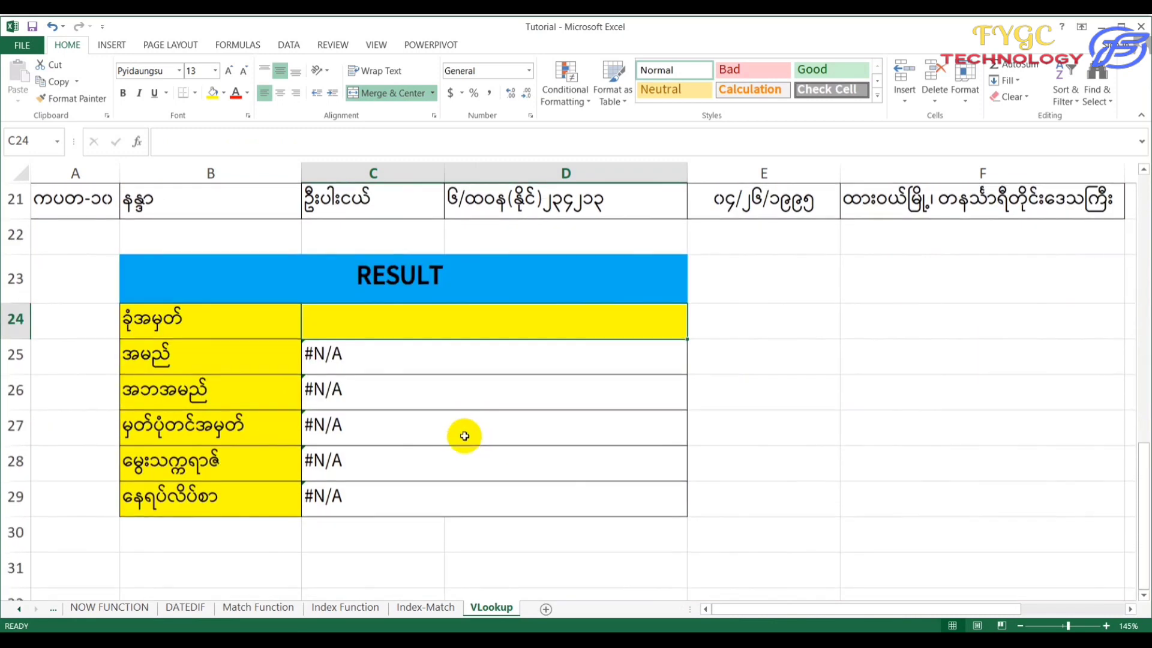
scroll(390, 394, "up", 1)
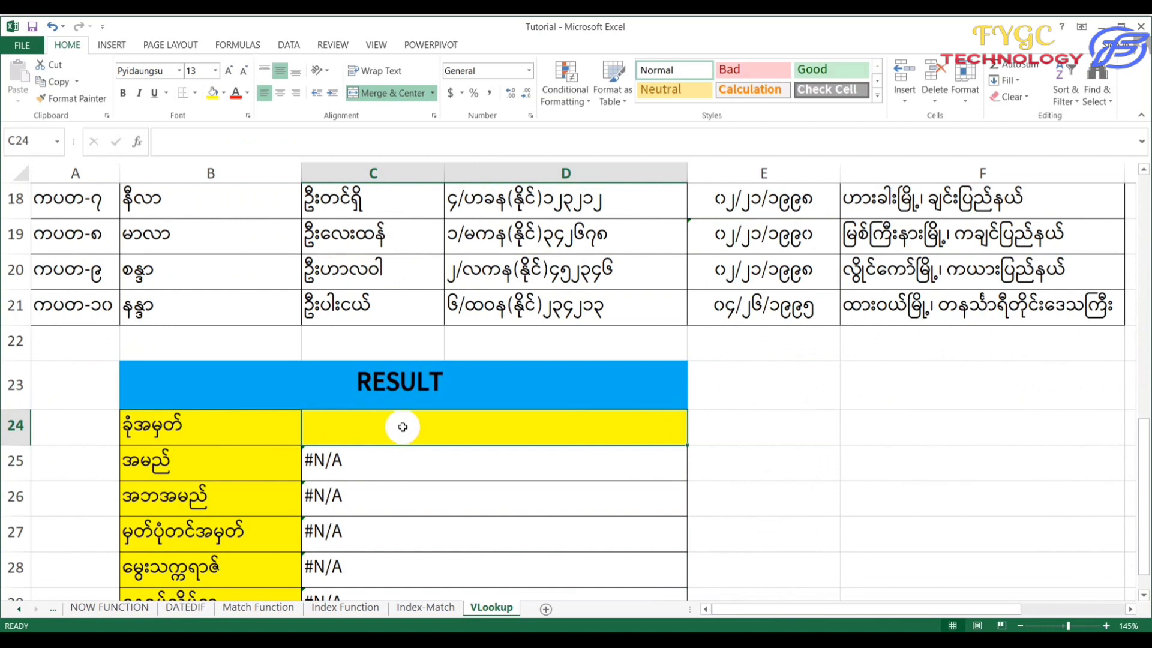
type("u")
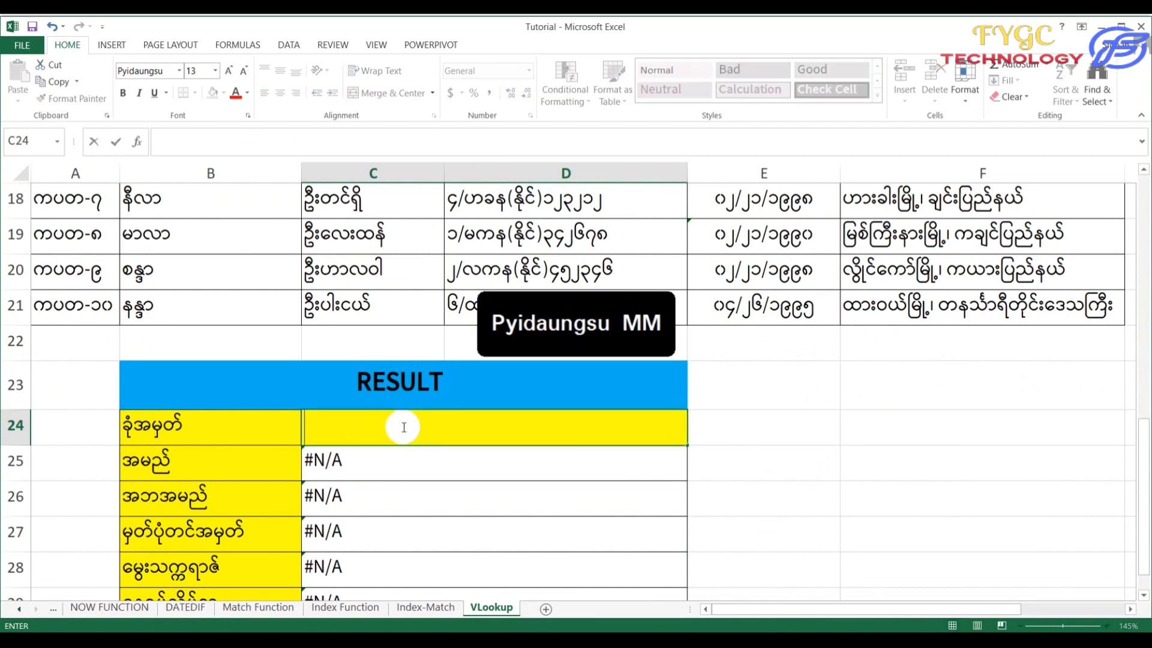
type("ကပတ-၁၀")
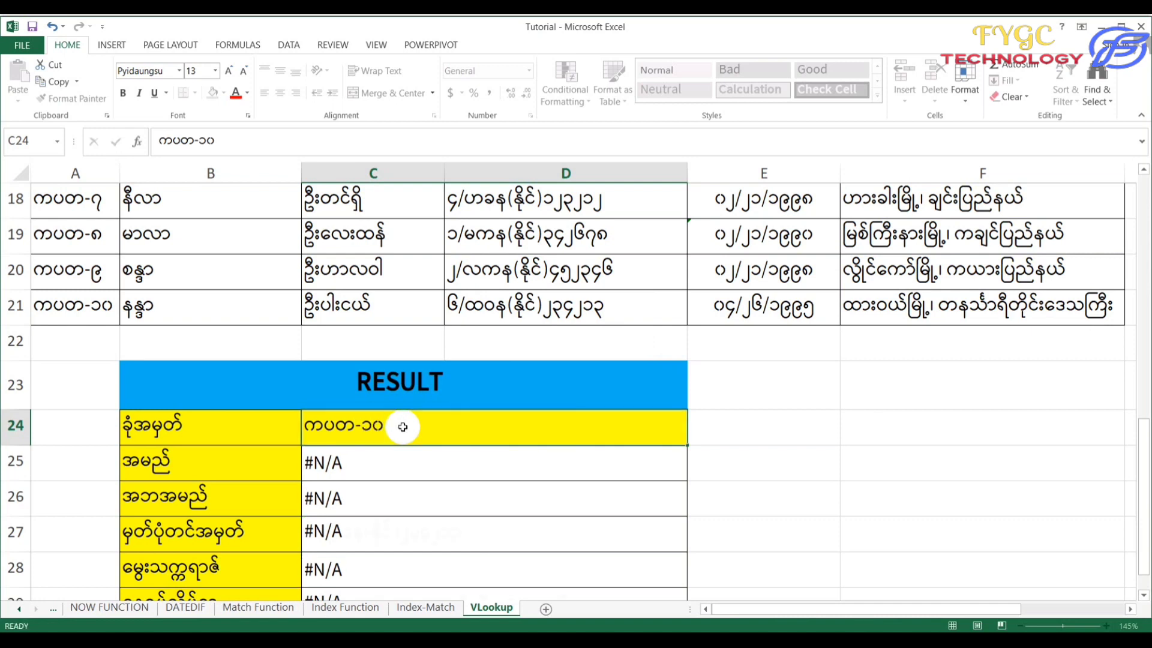
key("Return")
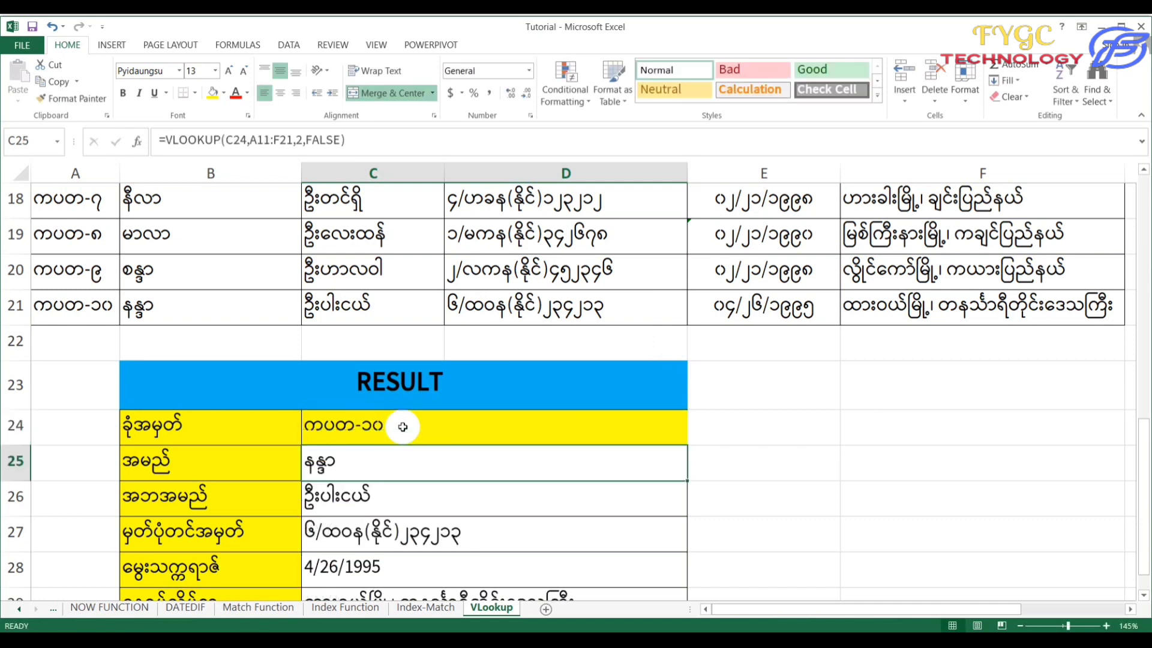
scroll(402, 427, "down", 1)
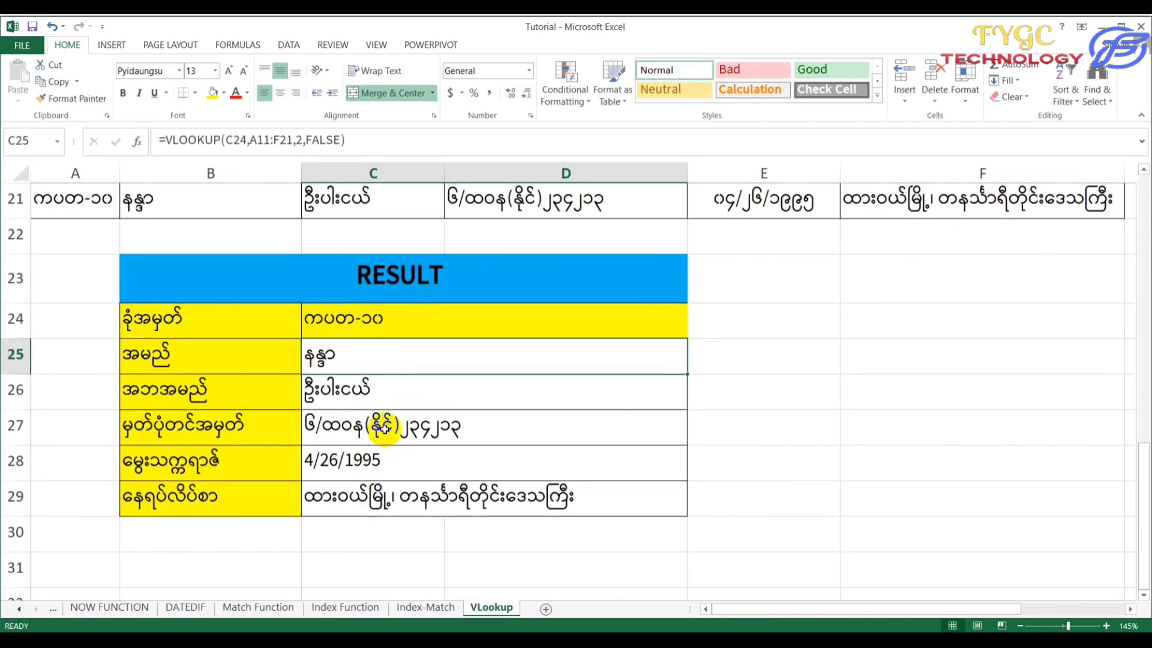
scroll(324, 373, "up", 1)
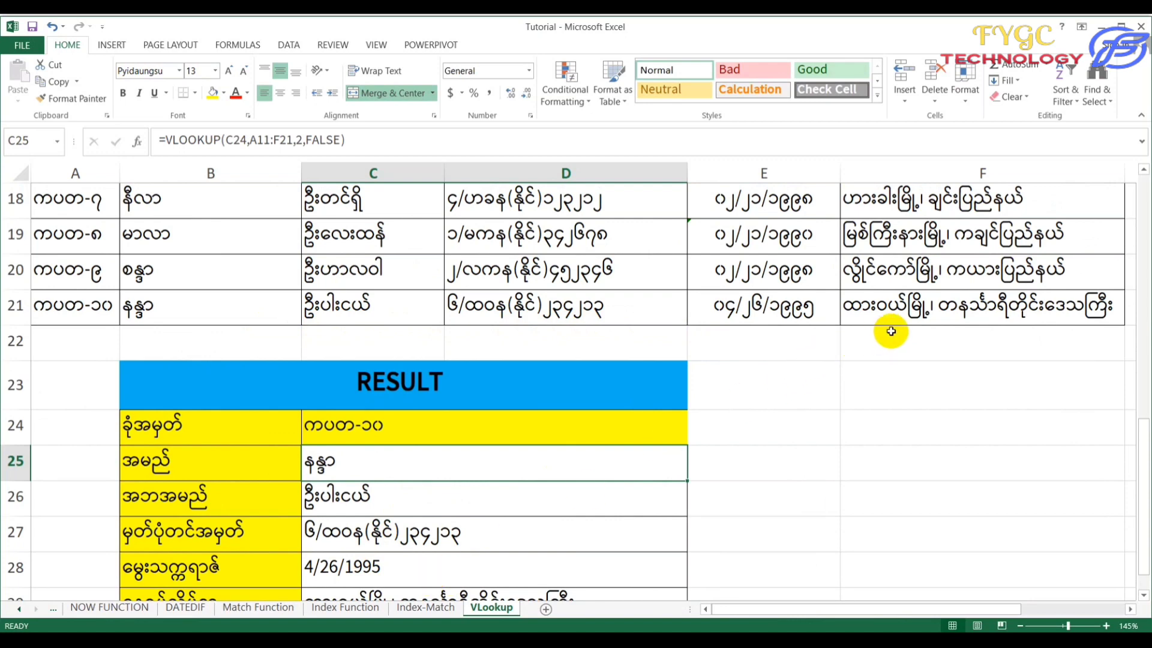
Step: Change the lookup ID in C24 to the one in A12 and check the returned details in the RESULT block
scroll(886, 329, "down", 1)
scroll(383, 496, "up", 1)
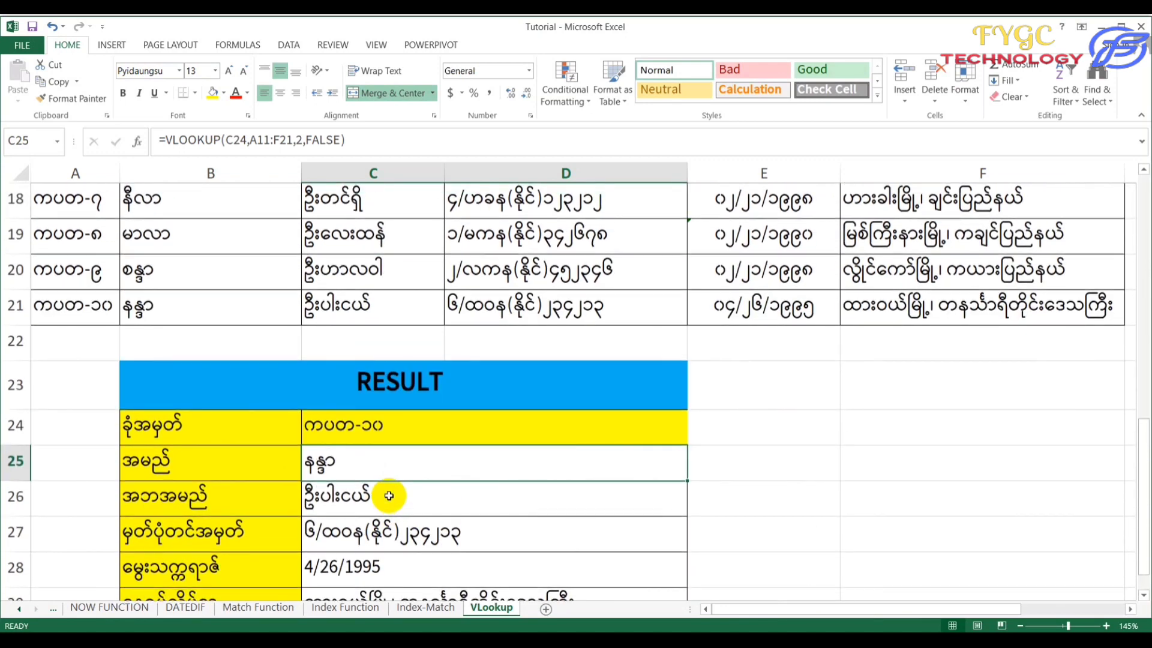
double_click(390, 424)
key("BackSpace")
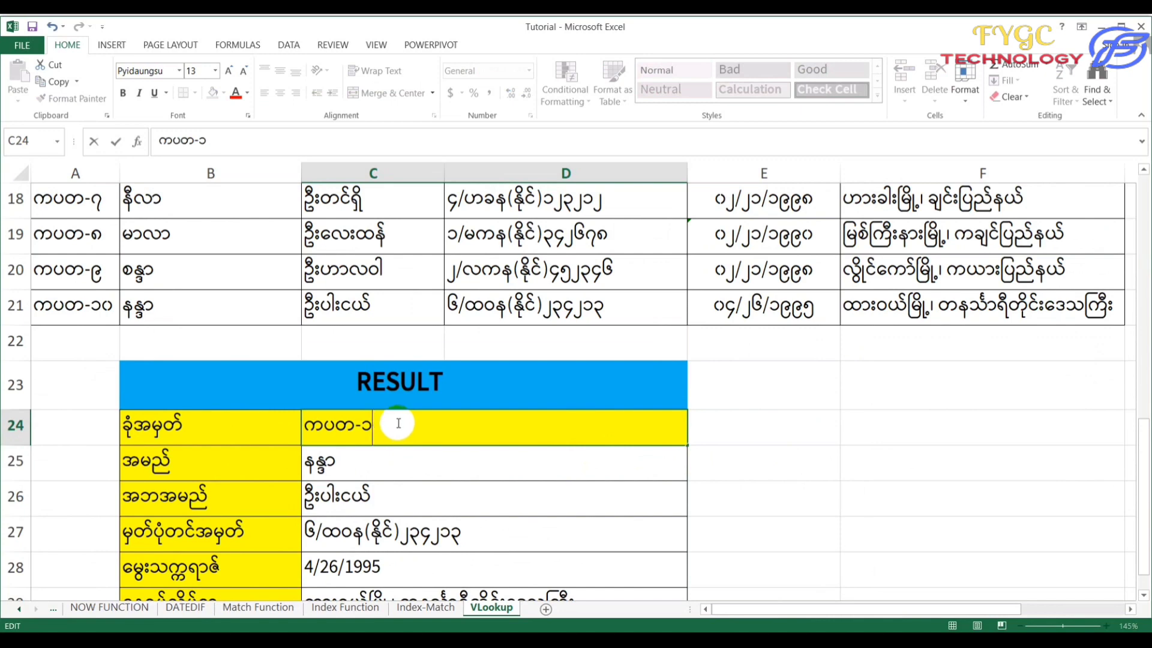
key("Return")
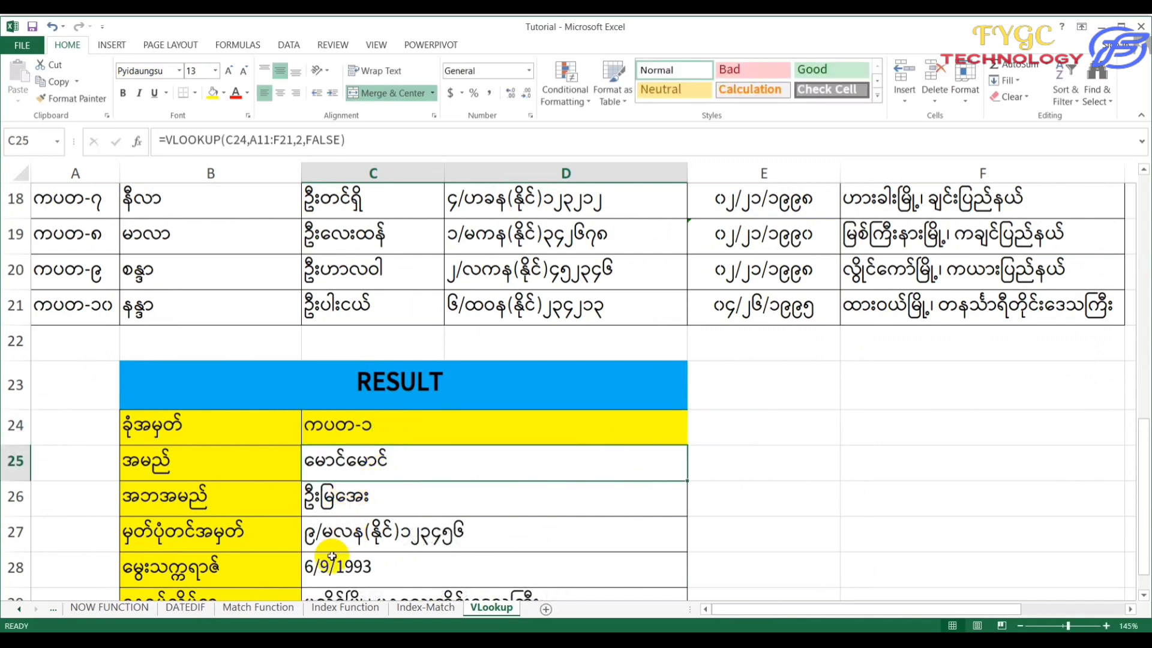
scroll(334, 544, "down", 1)
Step: Replace the lookup ID in C24 with the one in A13 to test the RESULT formulas again
left_click(372, 324)
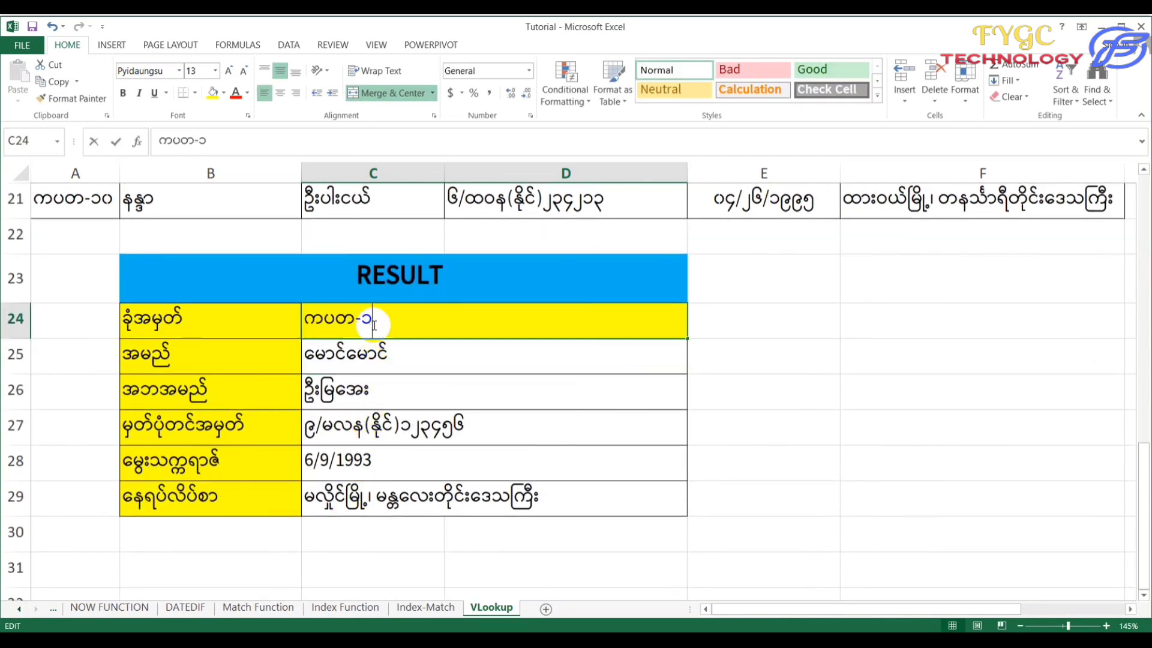
double_click(367, 324)
type("၂")
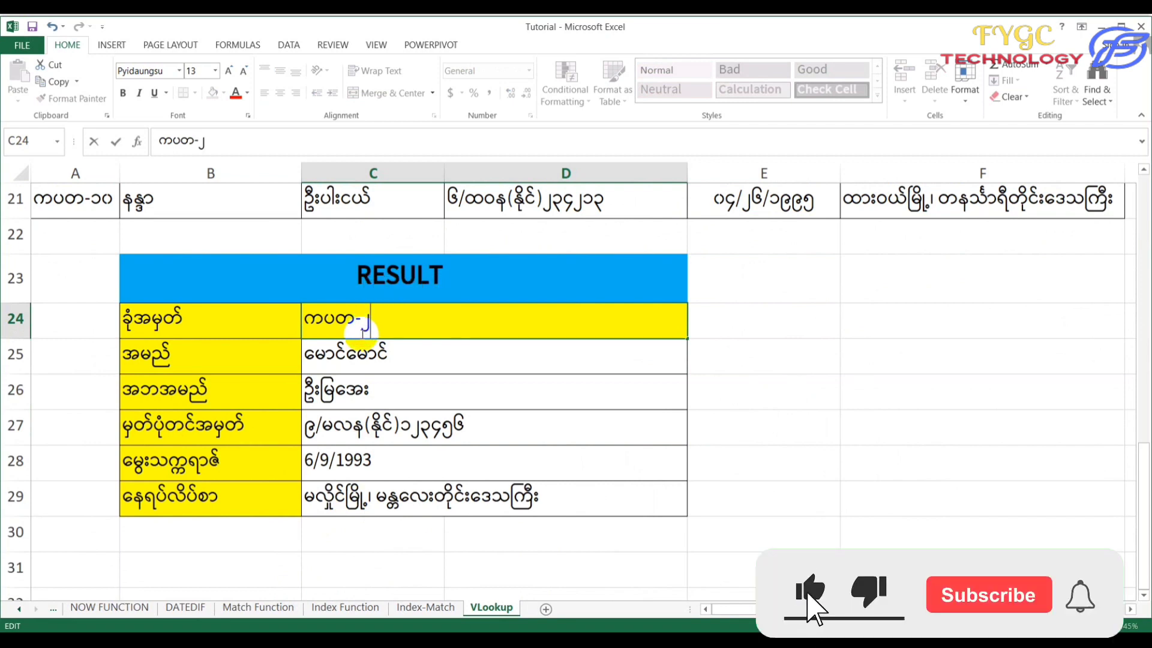
key("Return")
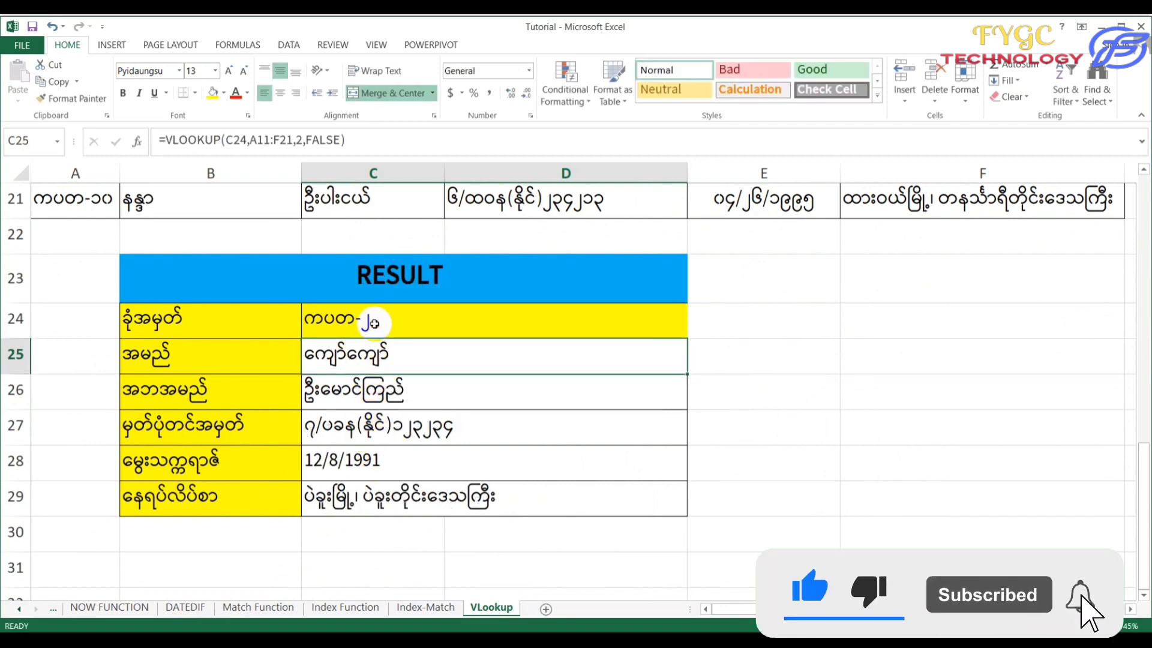
Step: Set the lookup ID in C24 to the one in A14 and compare the RESULT block with table row 14
double_click(364, 324)
double_click(365, 324)
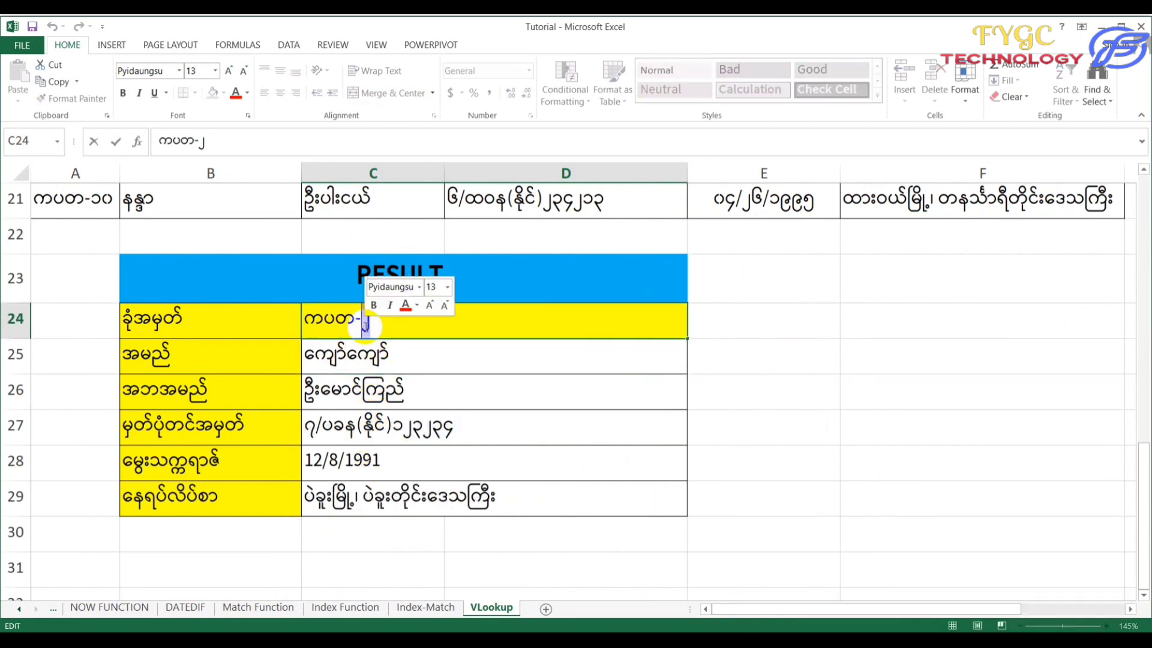
type("၃")
key("Return")
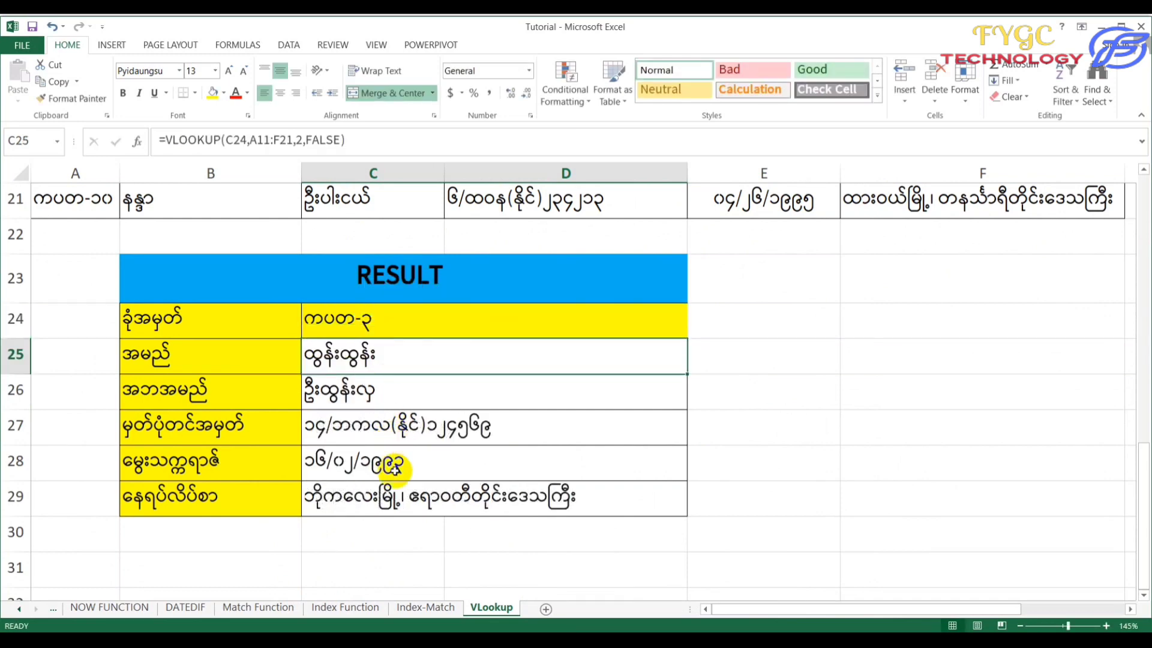
left_click(388, 489)
scroll(388, 489, "up", 5)
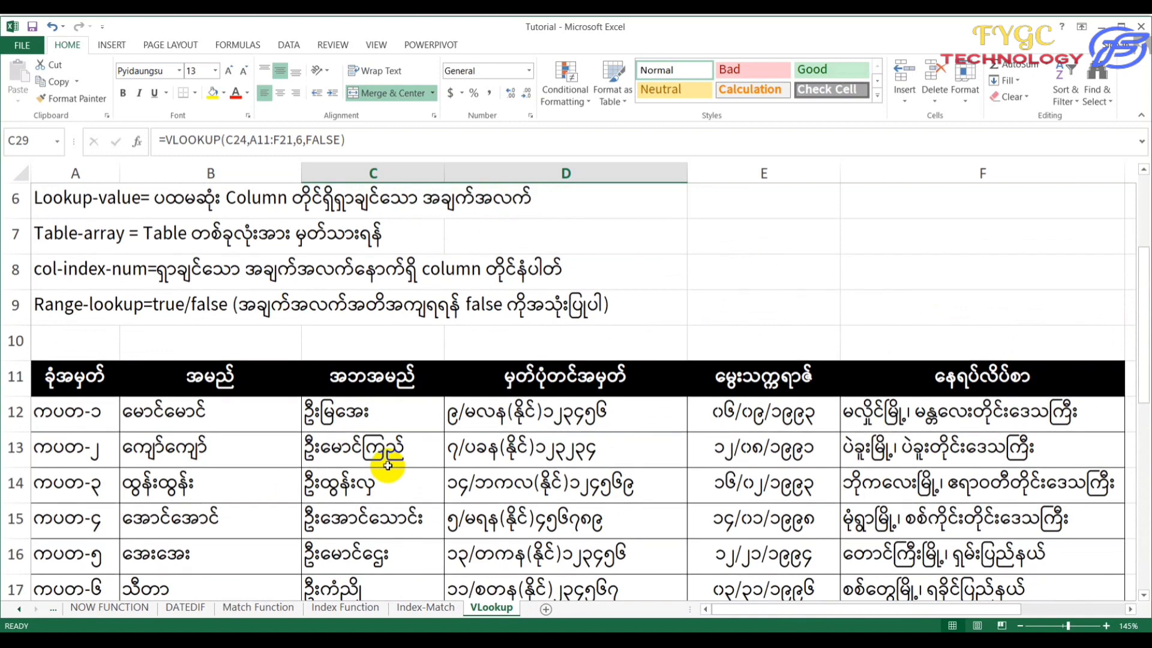
Step: Review the VLOOKUP syntax and argument notes in rows 1 to 9, the data table in A11:F21 and the RESULT block
scroll(388, 465, "up", 2)
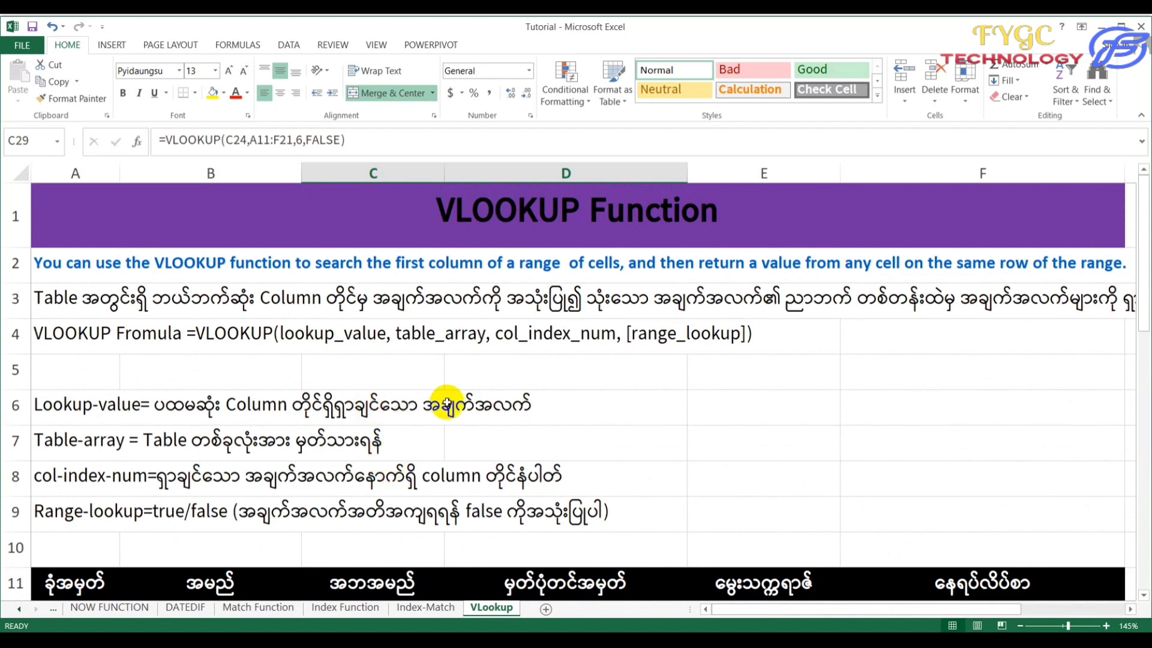
scroll(444, 403, "down", 1)
scroll(447, 402, "down", 1)
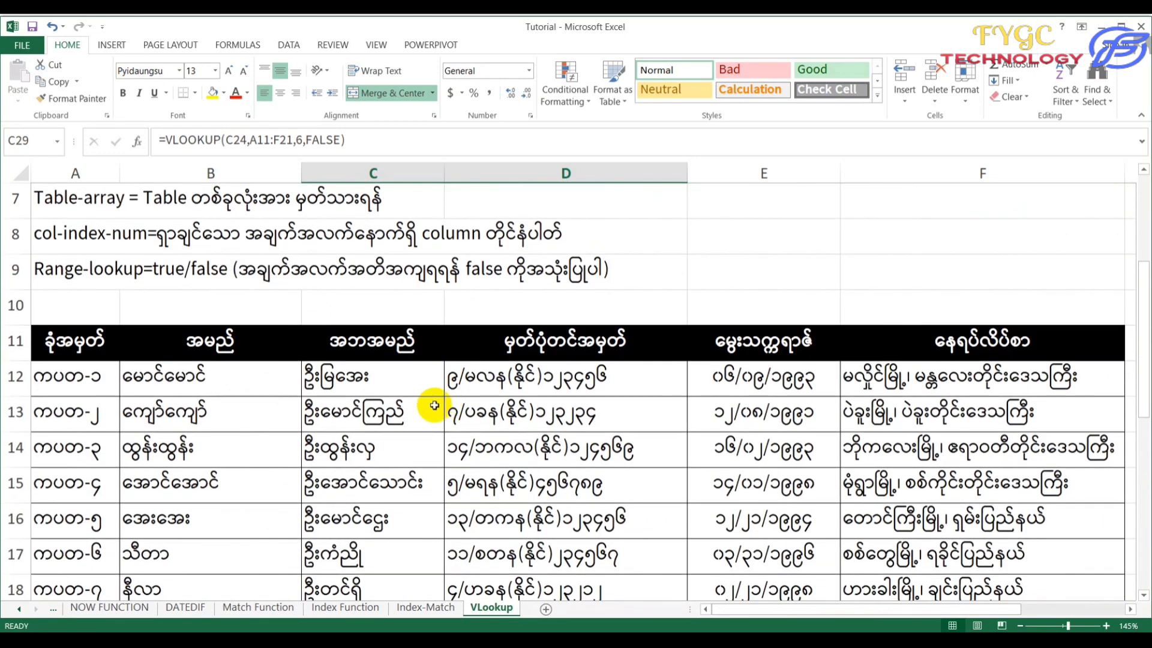
scroll(421, 410, "down", 1)
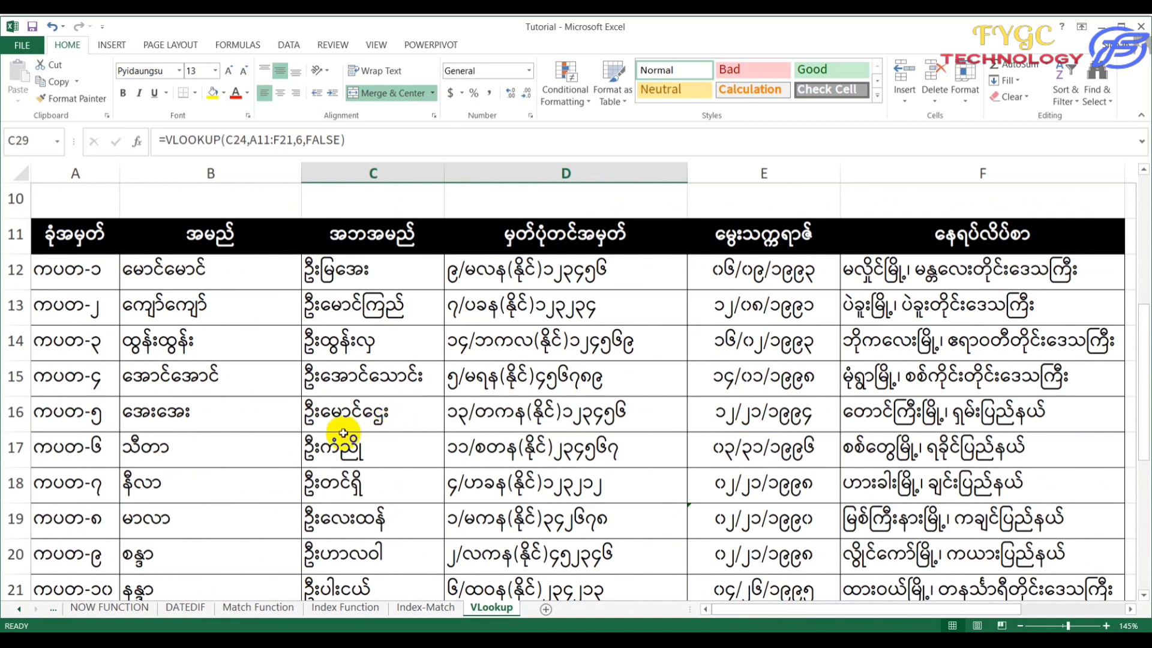
scroll(191, 431, "down", 2)
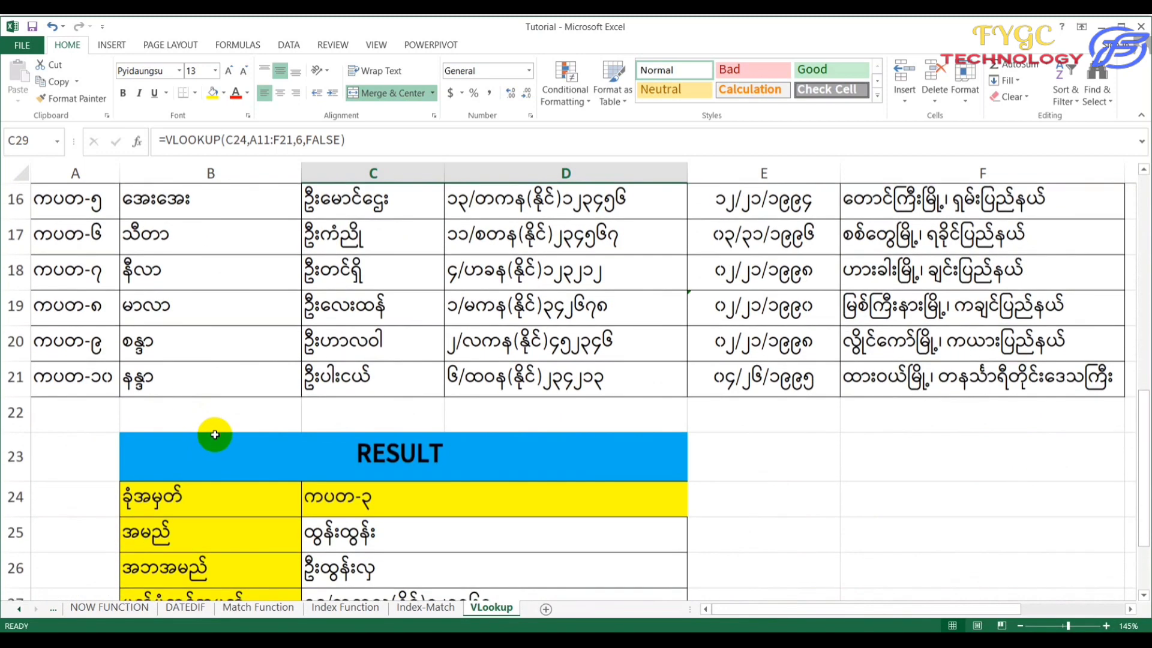
scroll(309, 457, "down", 1)
scroll(309, 459, "up", 3)
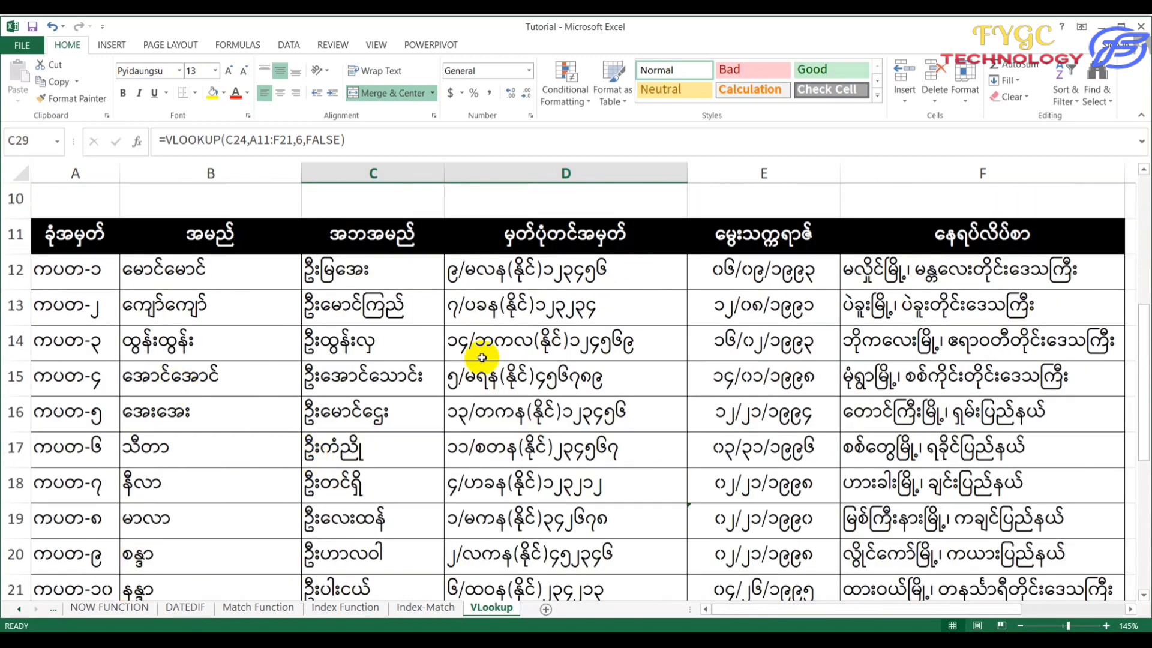
scroll(755, 461, "down", 1)
scroll(756, 461, "down", 1)
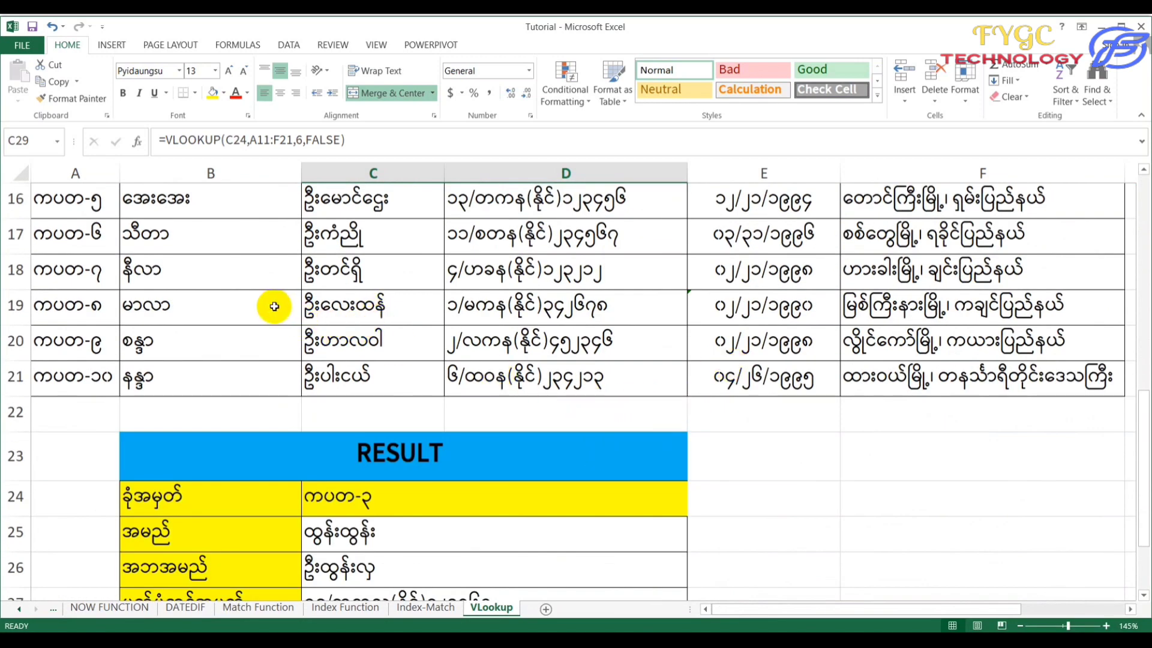
scroll(276, 309, "down", 3)
scroll(258, 324, "up", 1)
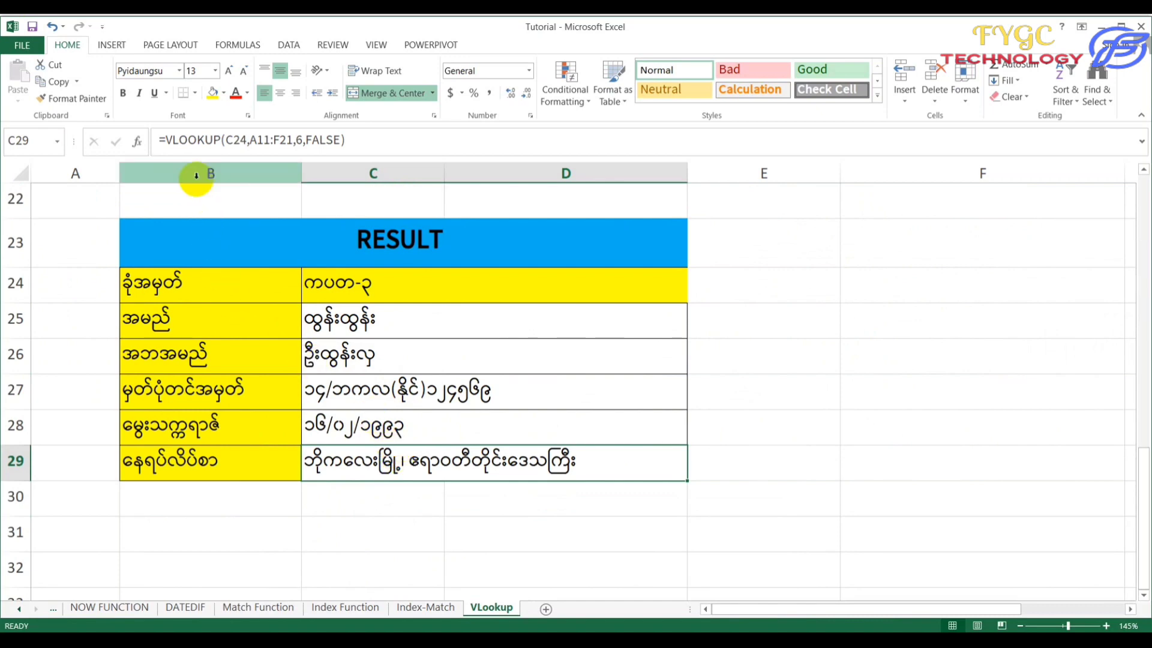
scroll(362, 329, "up", 5)
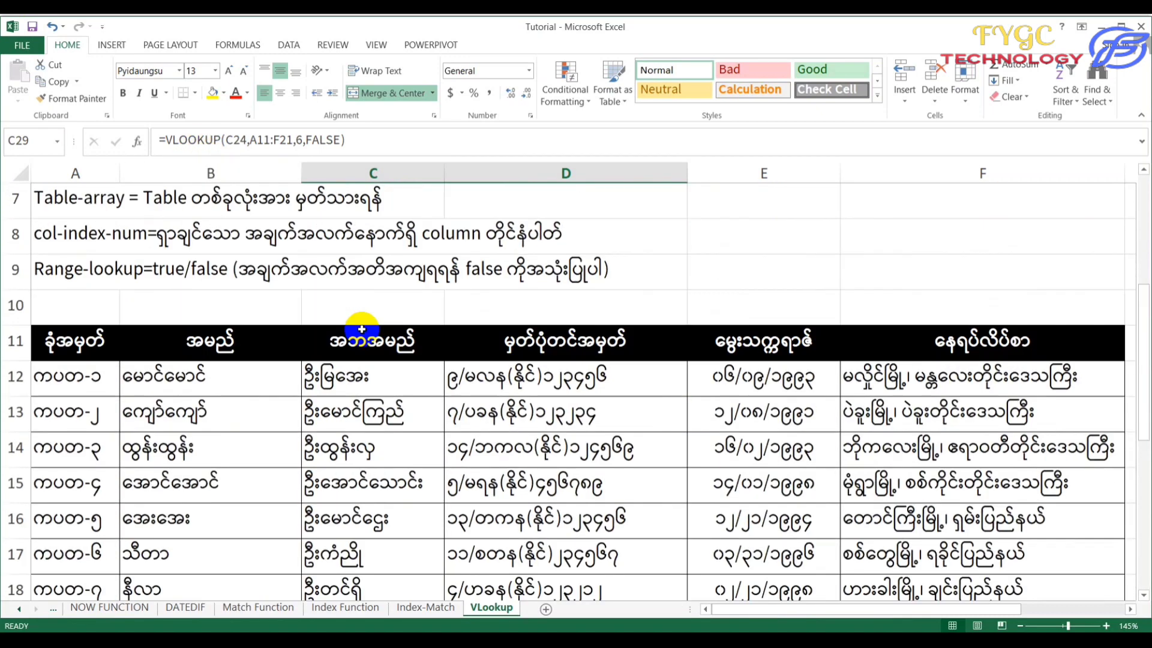
scroll(361, 329, "up", 2)
scroll(369, 327, "down", 3)
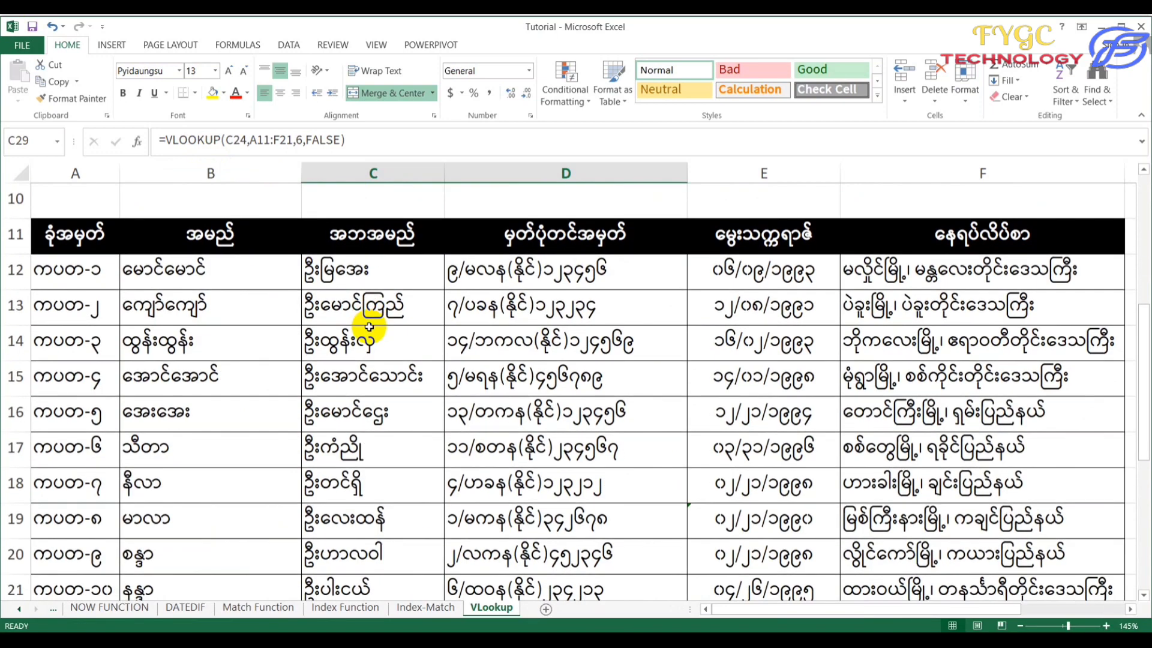
scroll(369, 327, "down", 3)
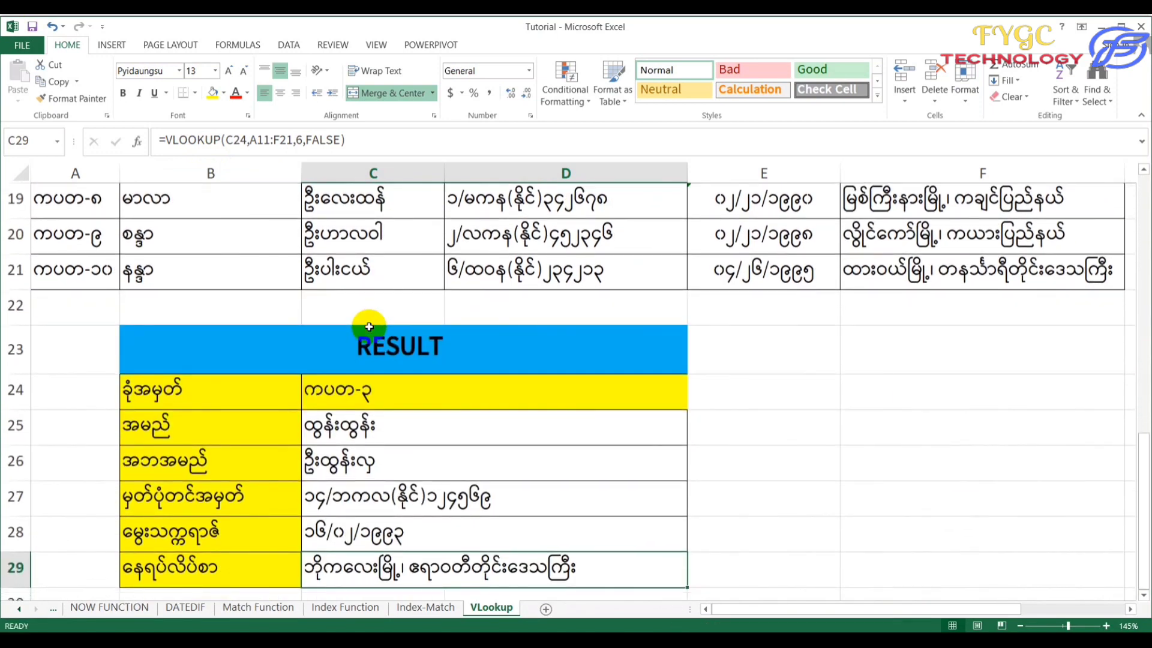
scroll(378, 327, "down", 1)
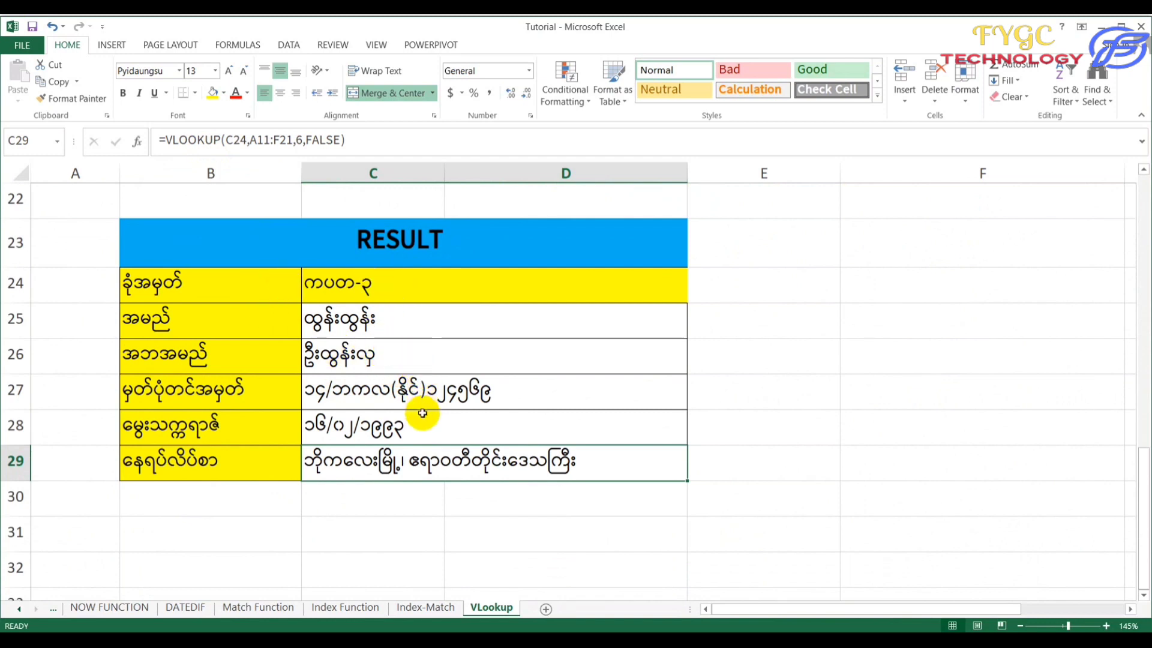
scroll(490, 435, "up", 4)
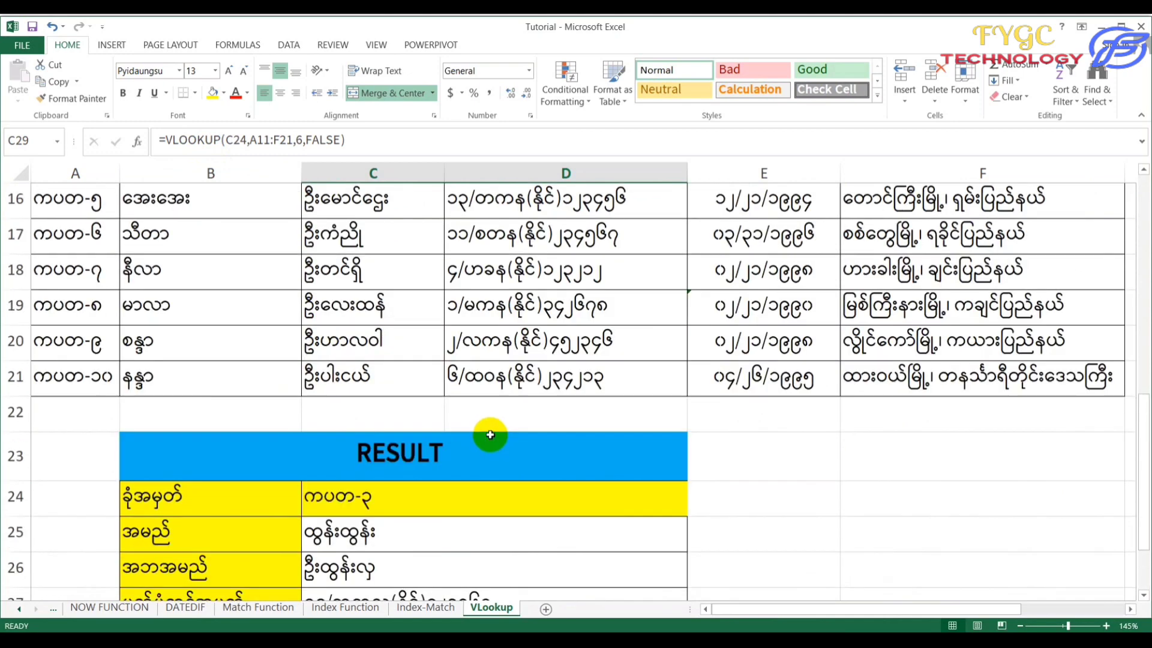
scroll(490, 425, "up", 2)
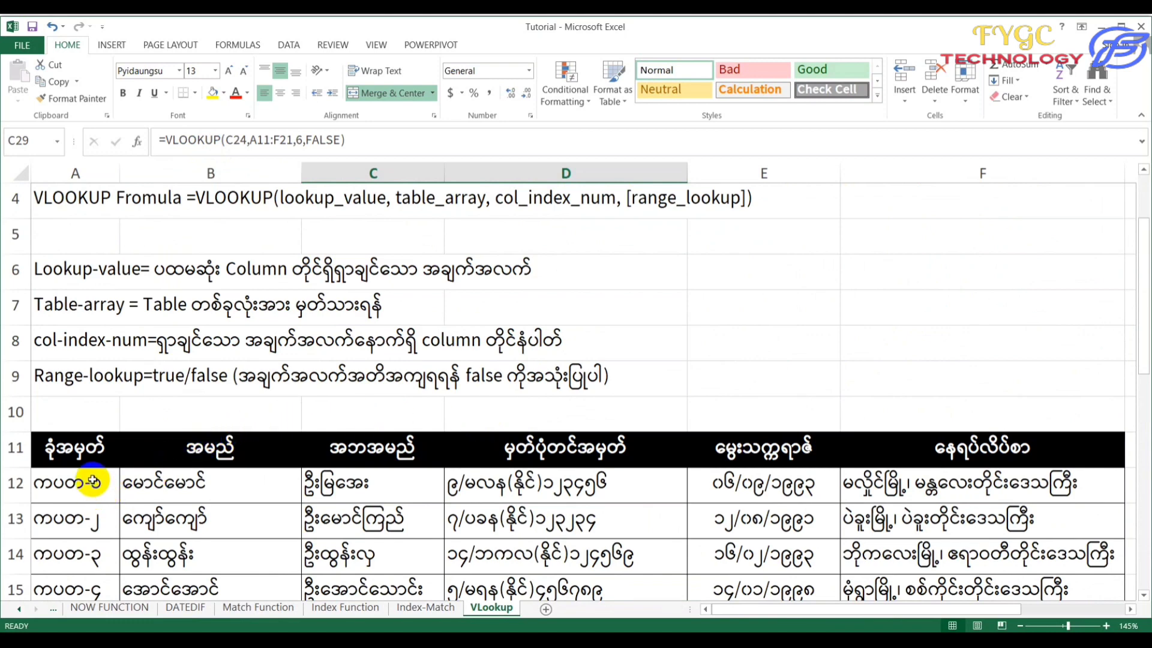
scroll(72, 476, "down", 1)
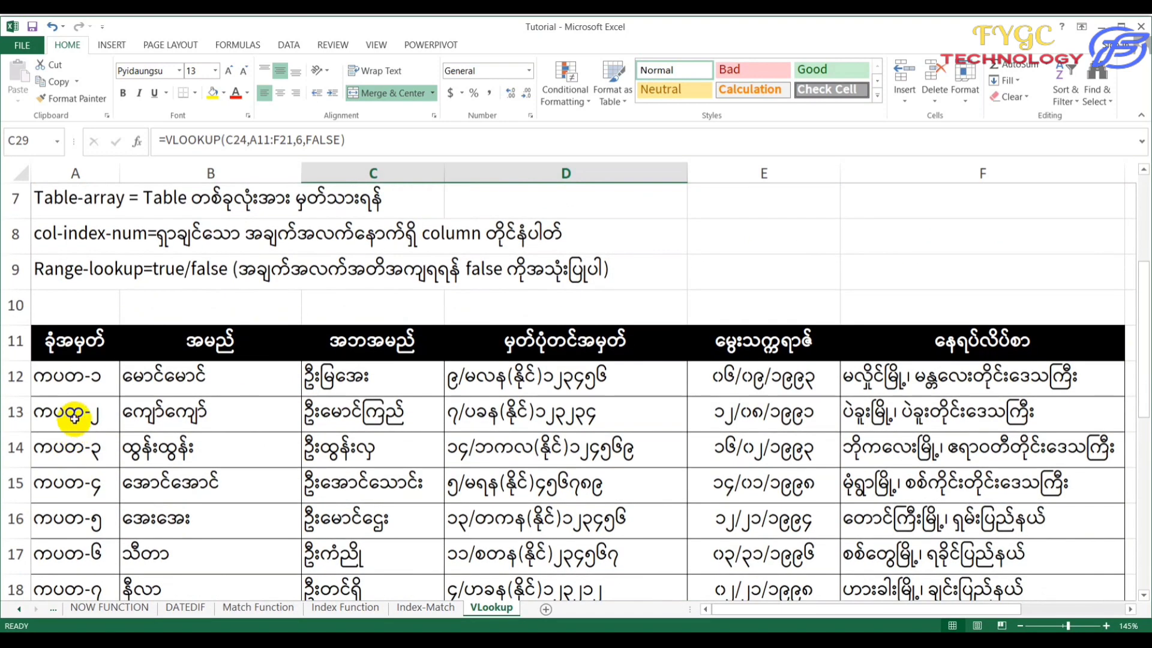
Step: Select the ID in A13, examine its record across the table and reread the VLOOKUP explanation at the start of the sheet
left_click(75, 417)
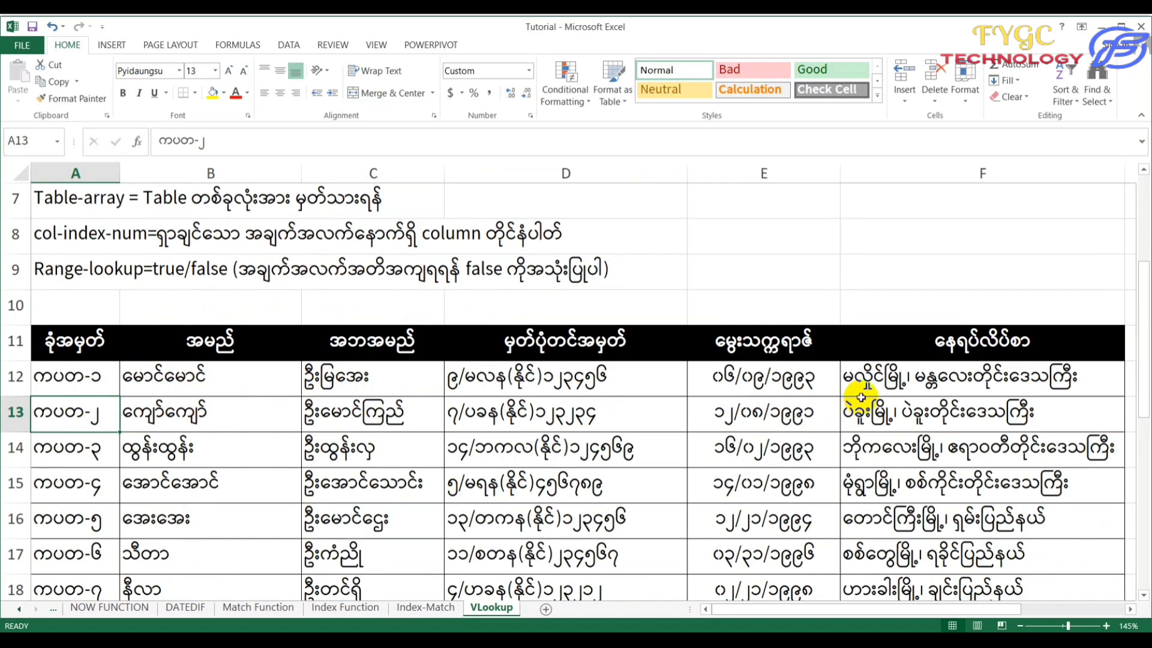
scroll(827, 540, "down", 2)
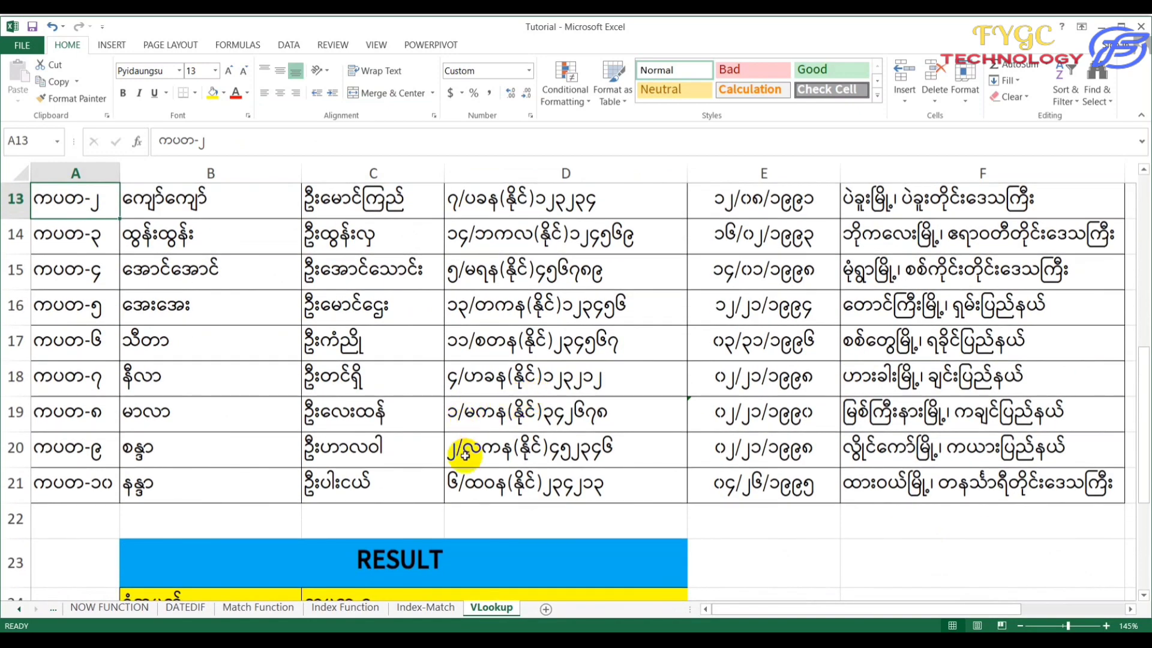
scroll(462, 497, "down", 1)
scroll(465, 456, "up", 2)
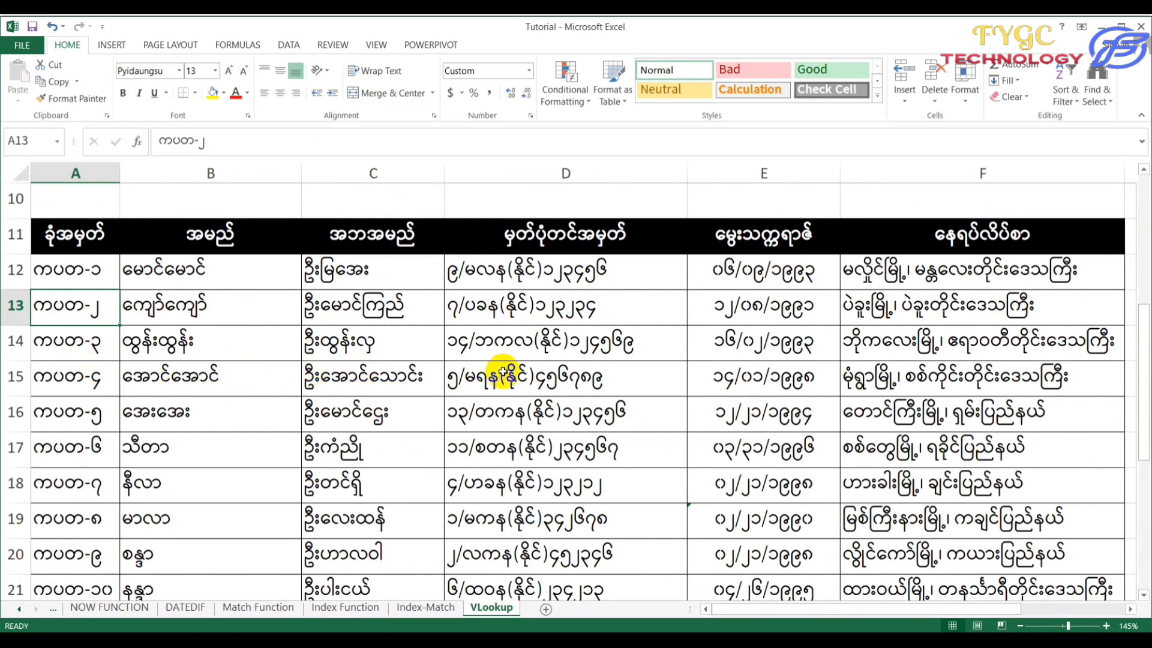
scroll(500, 375, "up", 3)
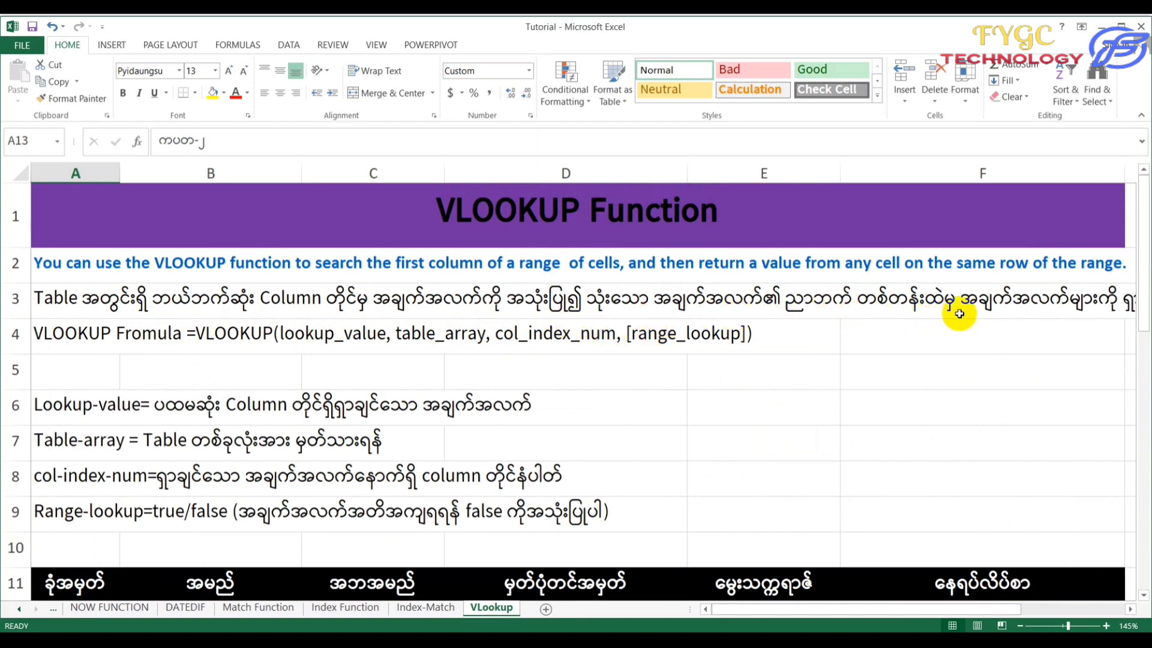
scroll(960, 311, "down", 1)
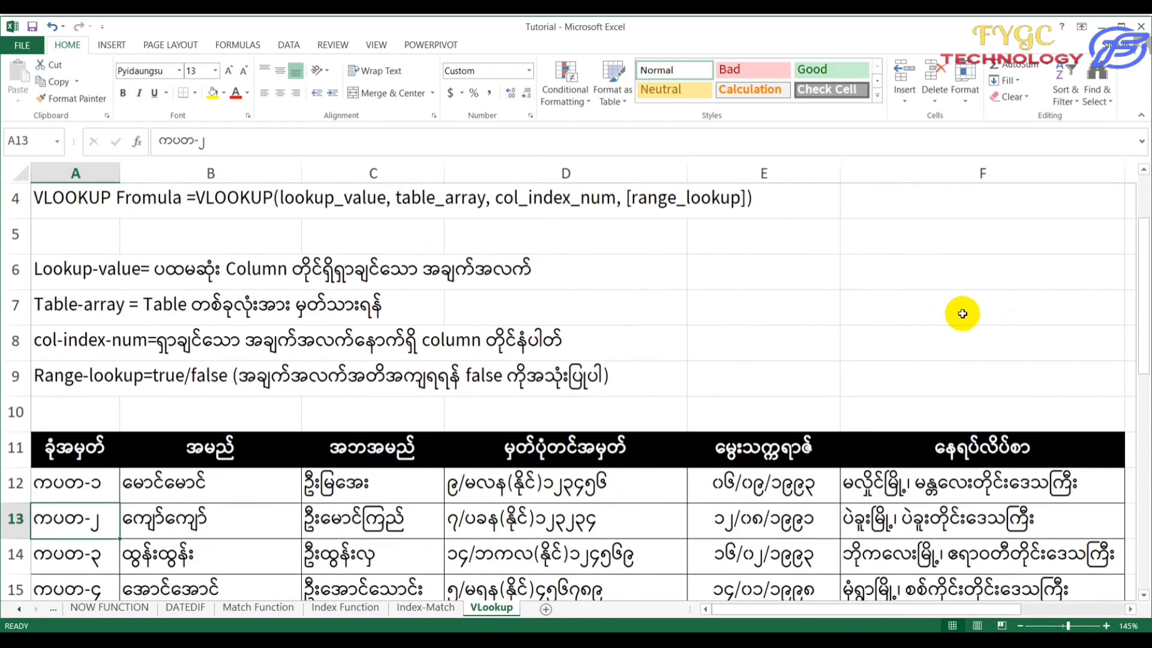
scroll(961, 313, "down", 1)
scroll(962, 313, "down", 2)
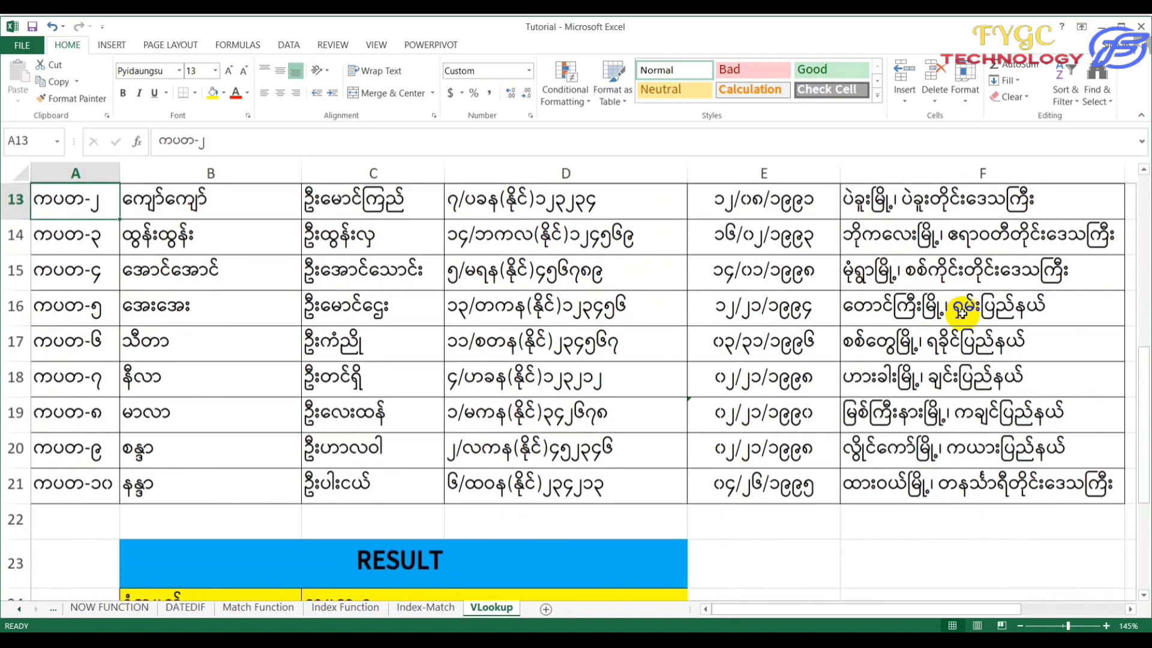
scroll(961, 313, "up", 4)
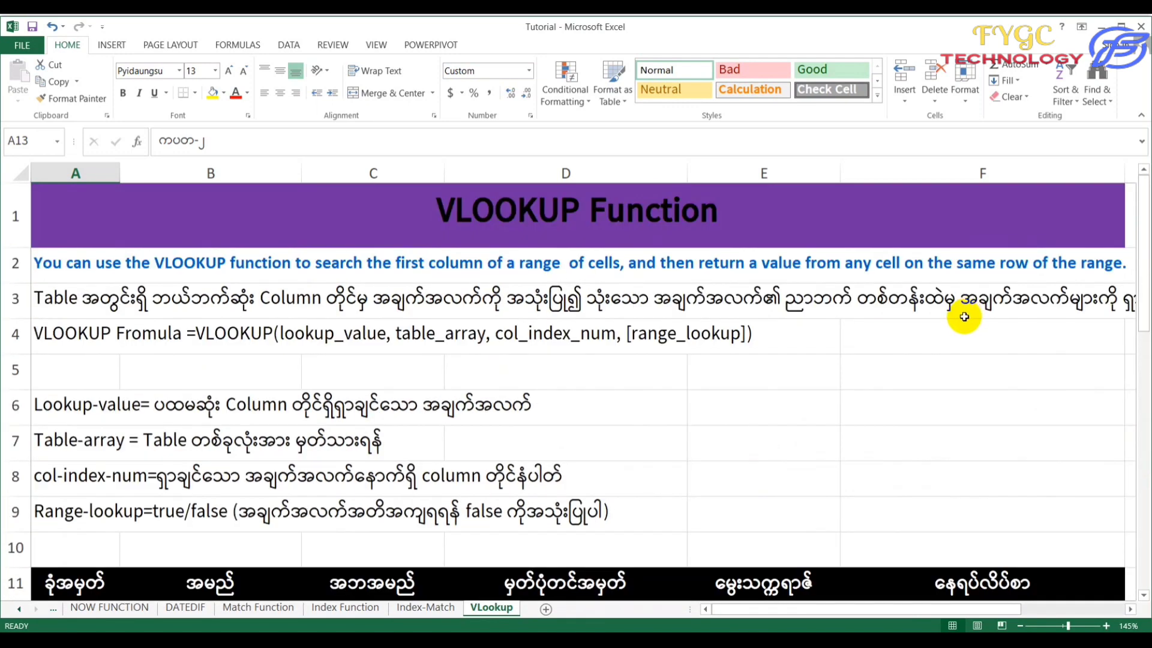